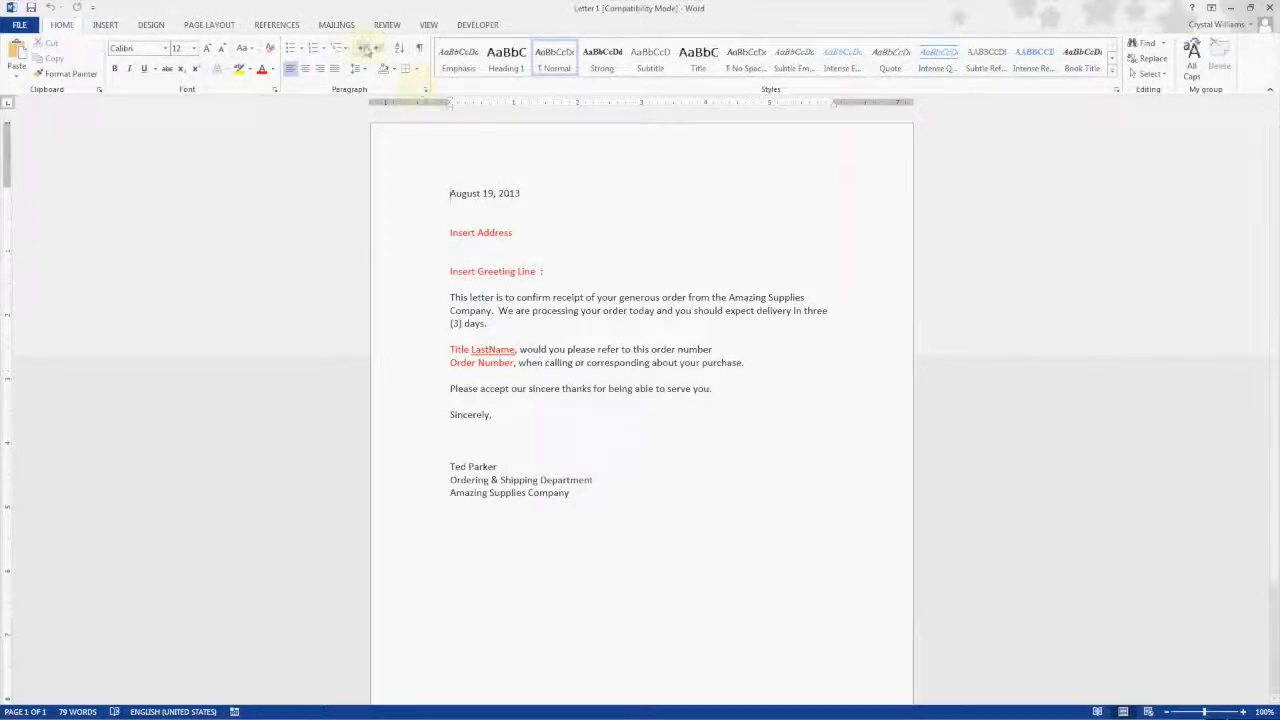
Step: Start a mail merge using the existing recipient list Mail_Merge_List_Class from the Desktop's Mail Merge folder, table Sheet1$
click(337, 25)
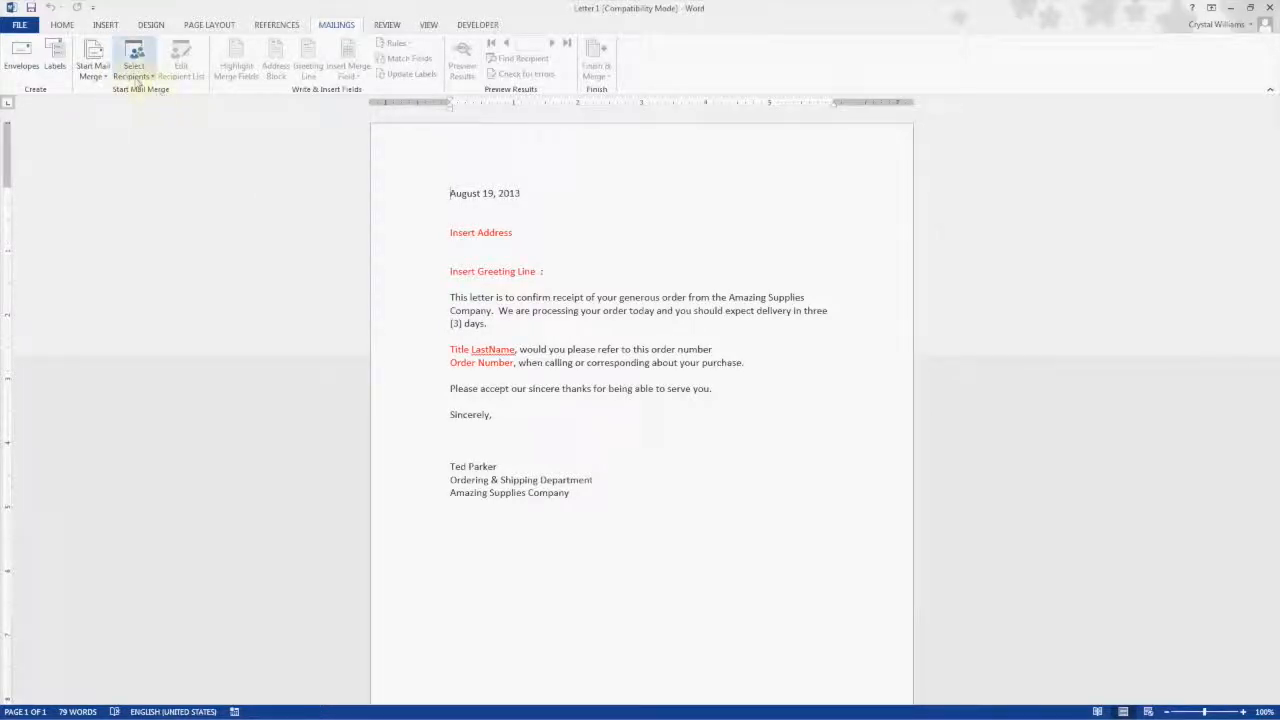
click(139, 68)
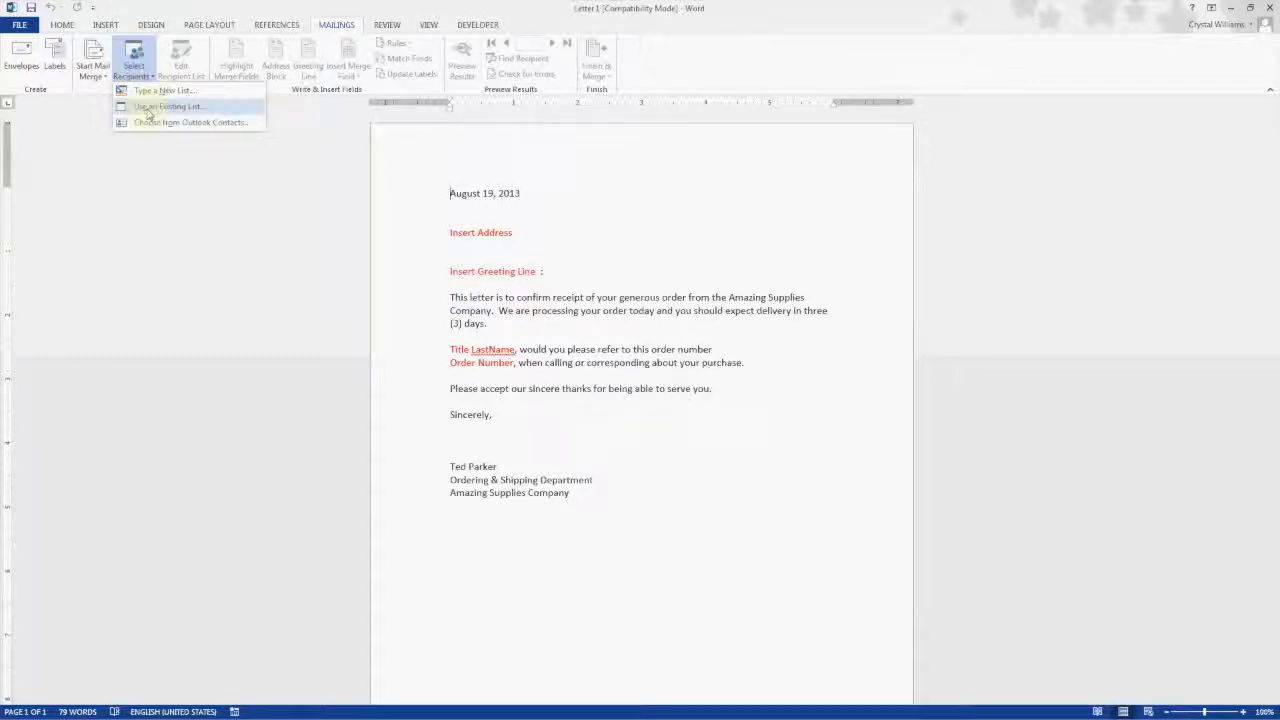
click(148, 110)
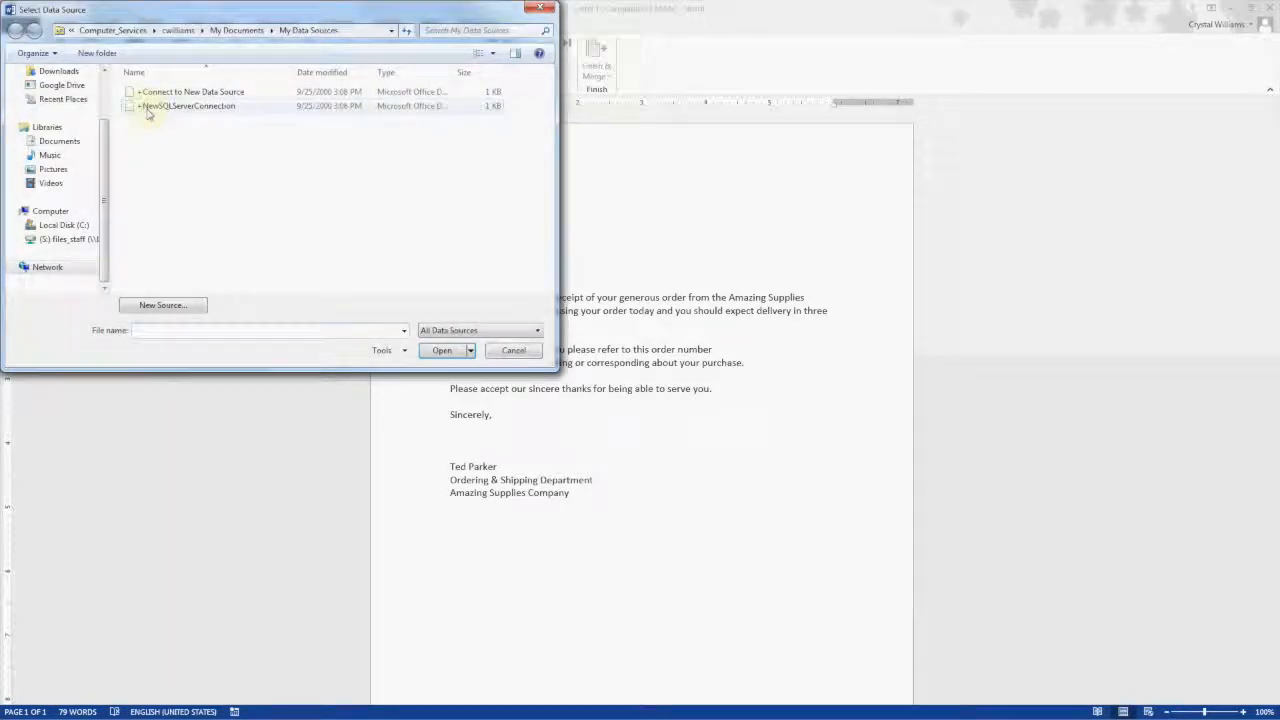
drag(146, 14, 252, 71)
mouse_move(210, 222)
mouse_down()
mouse_move(211, 187)
mouse_move(210, 210)
mouse_up()
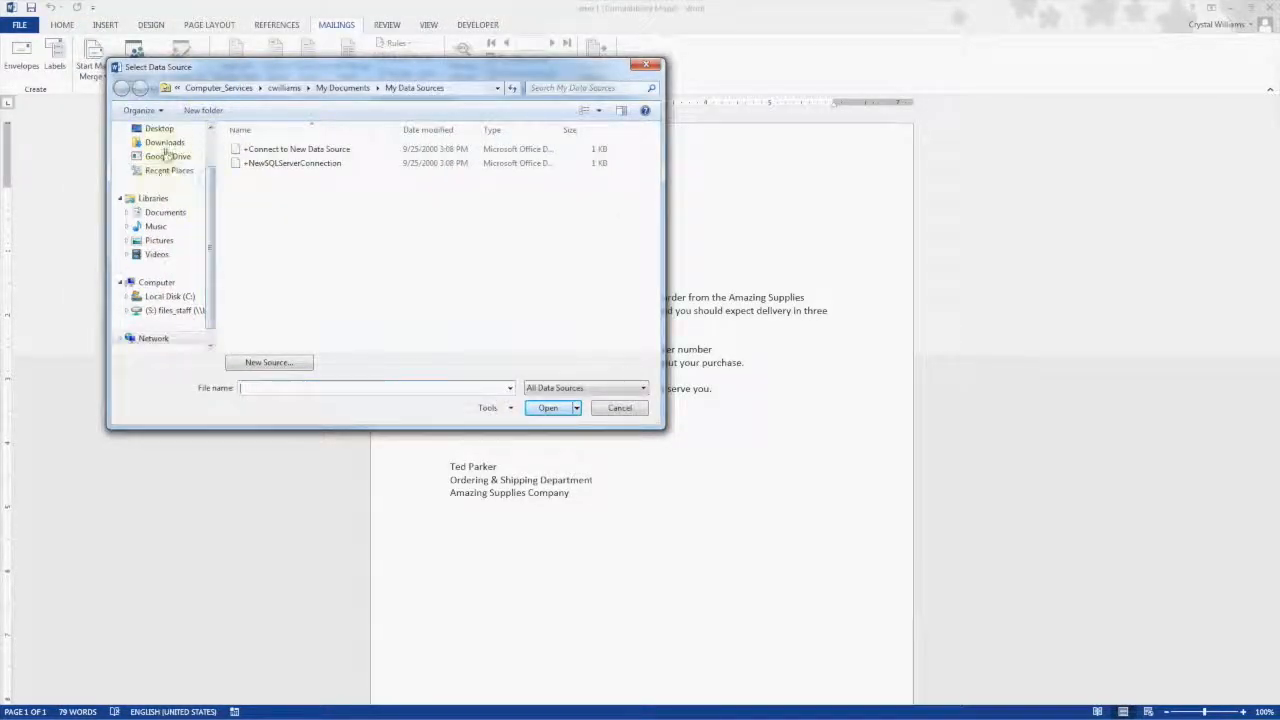
click(158, 128)
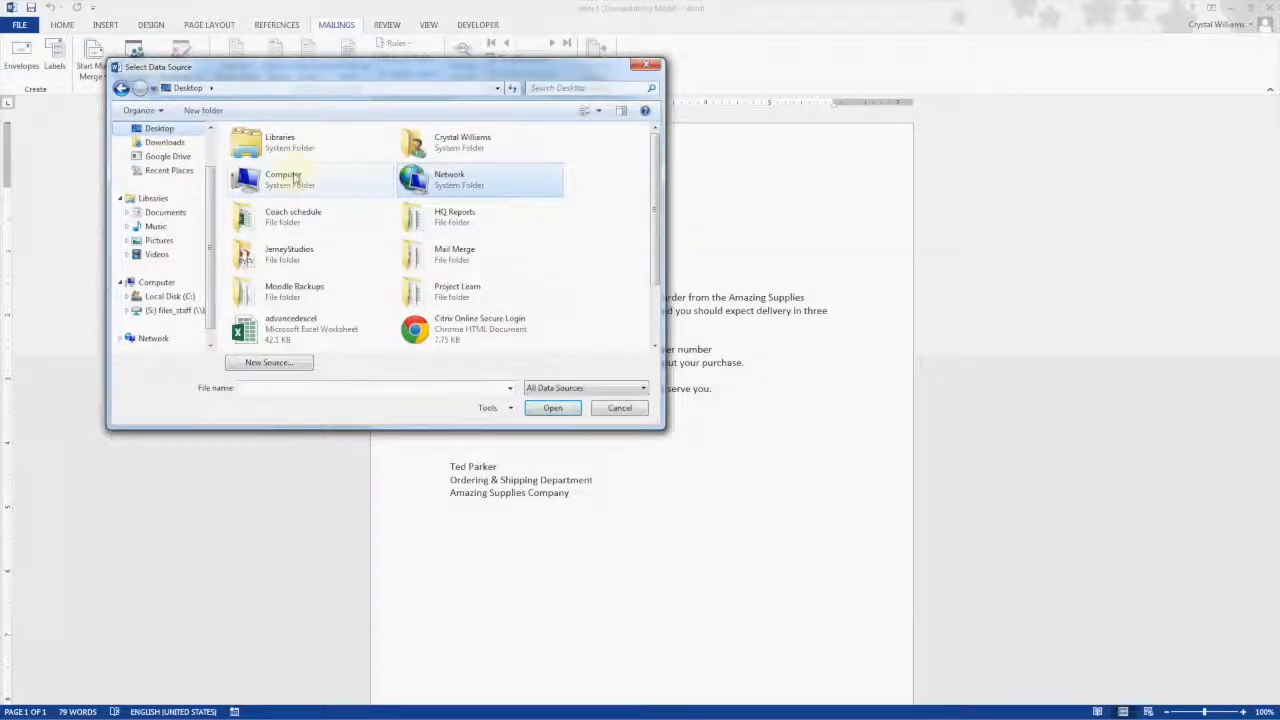
double_click(445, 258)
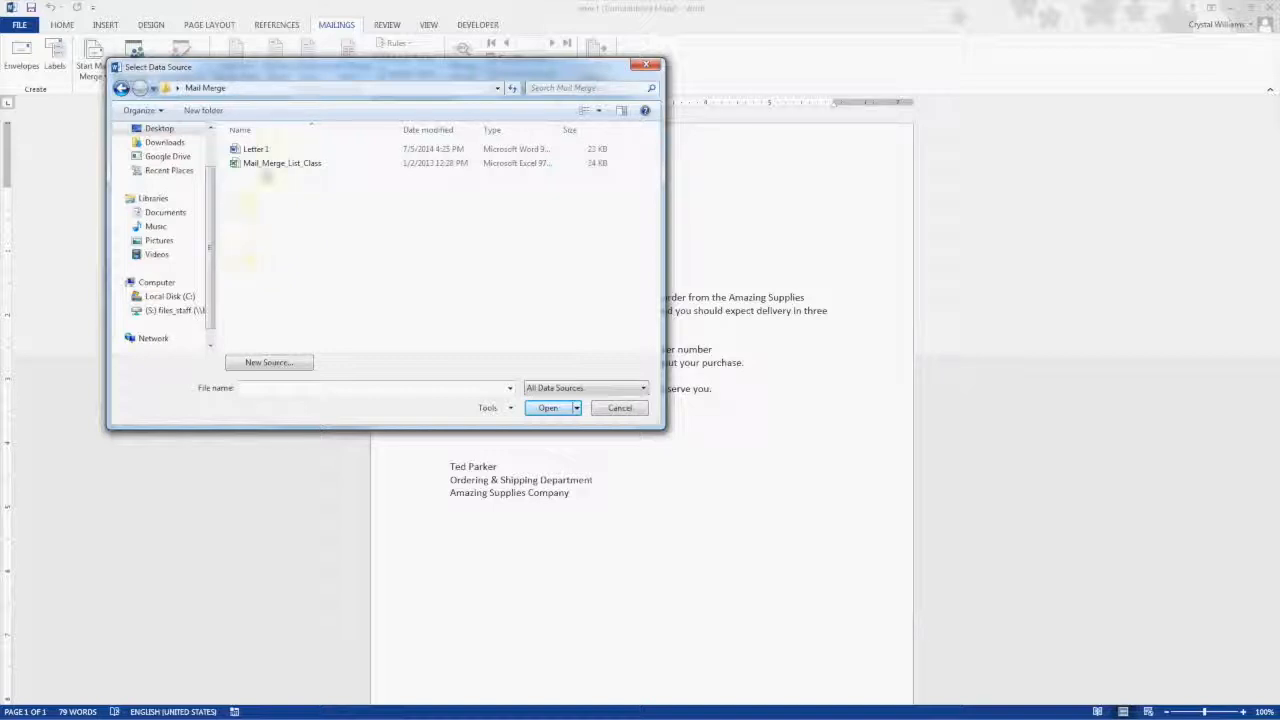
click(275, 165)
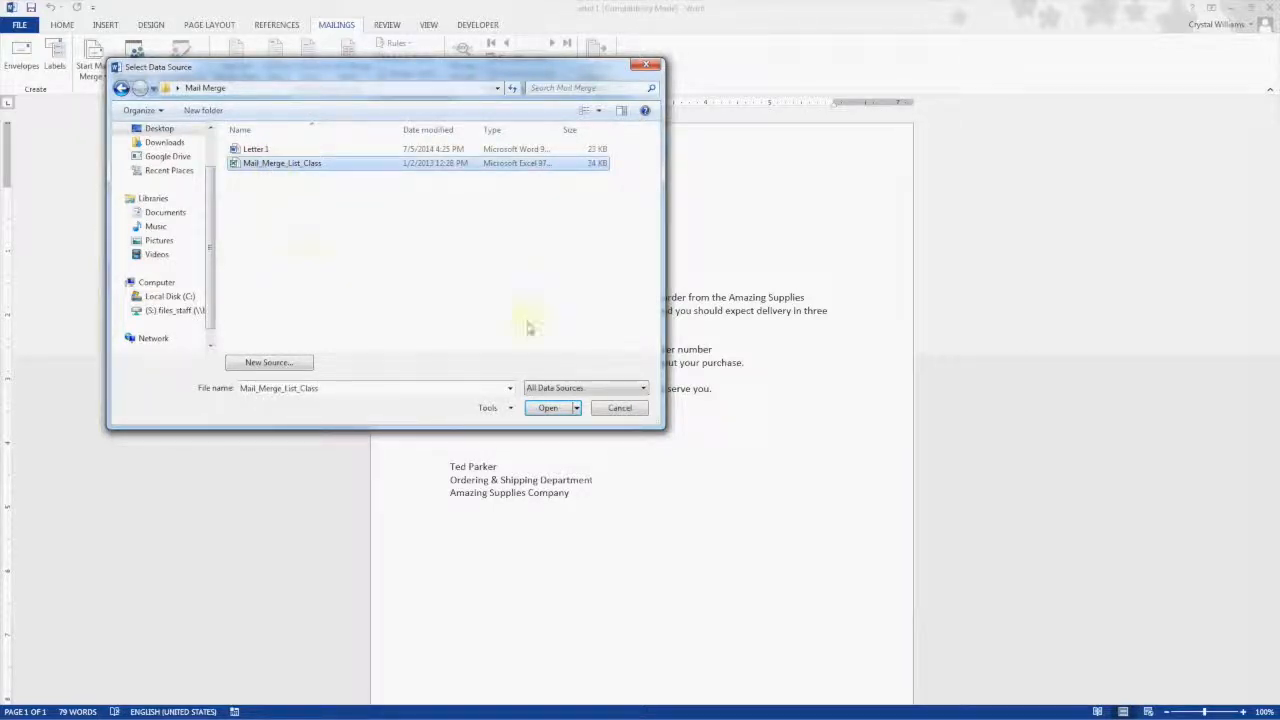
click(545, 408)
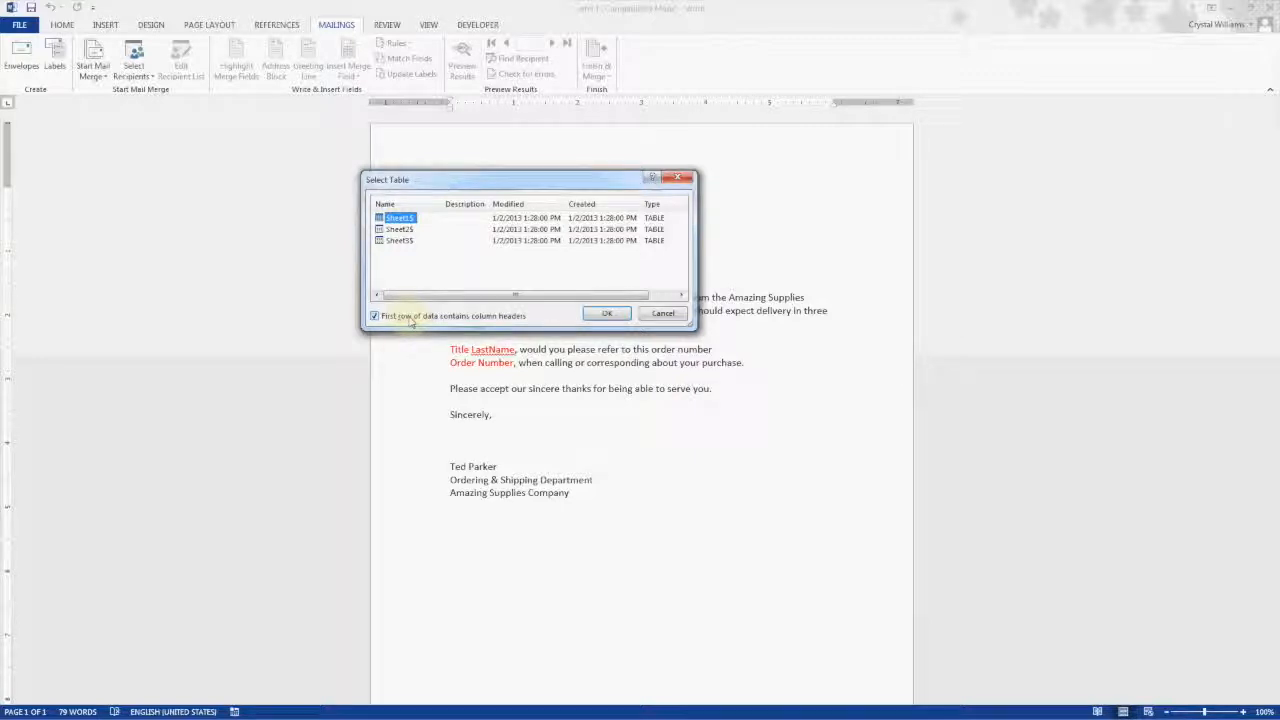
click(609, 316)
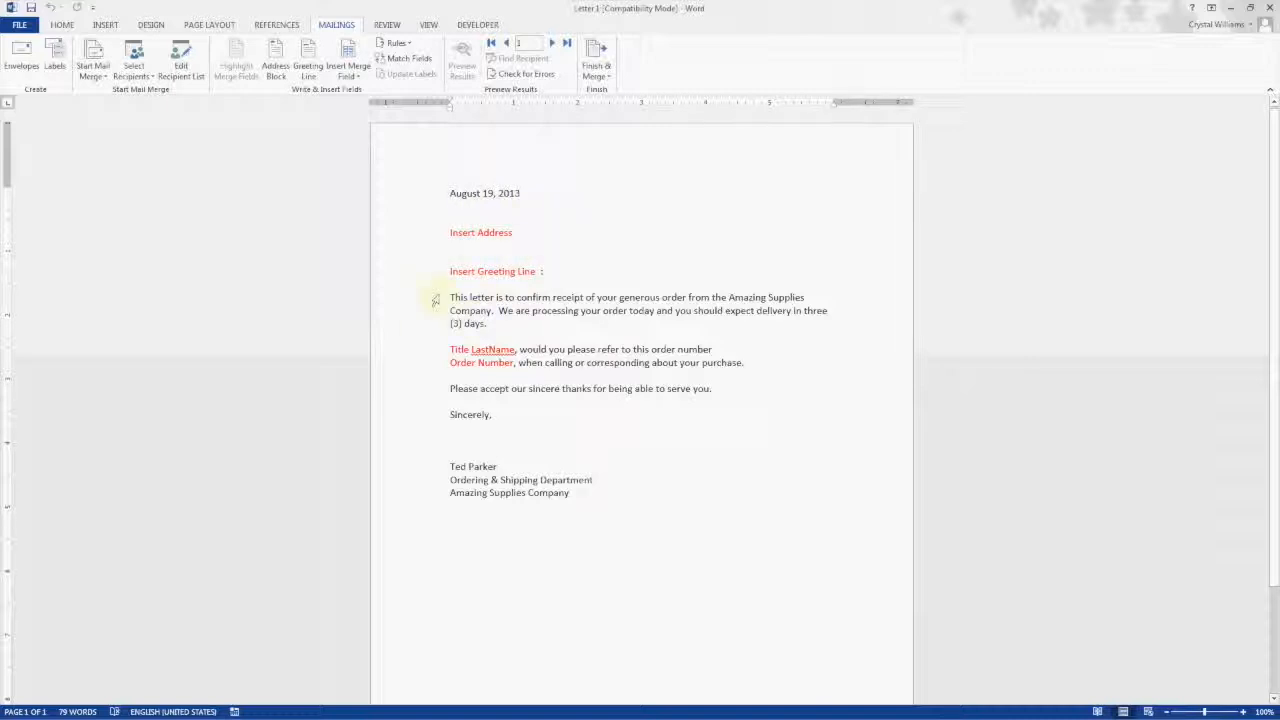
Step: Delete the red Insert Address placeholder text from the letter
click(449, 234)
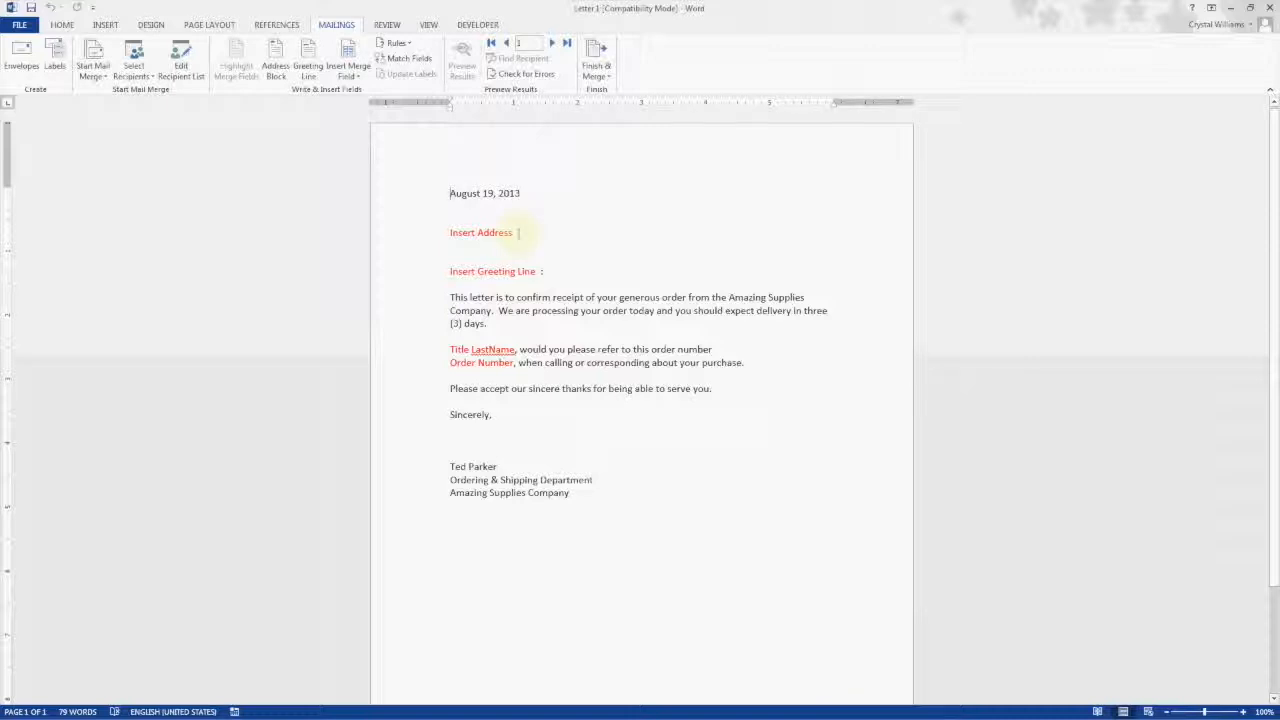
drag(518, 232, 449, 232)
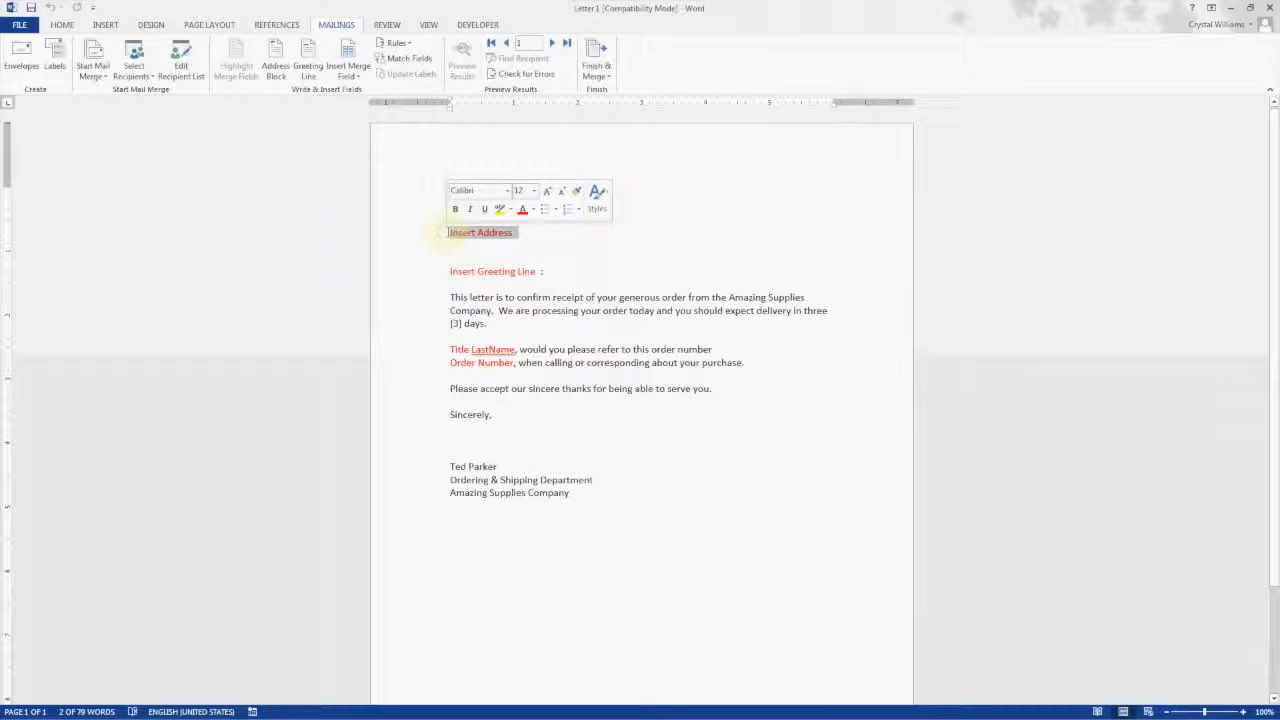
key(Delete)
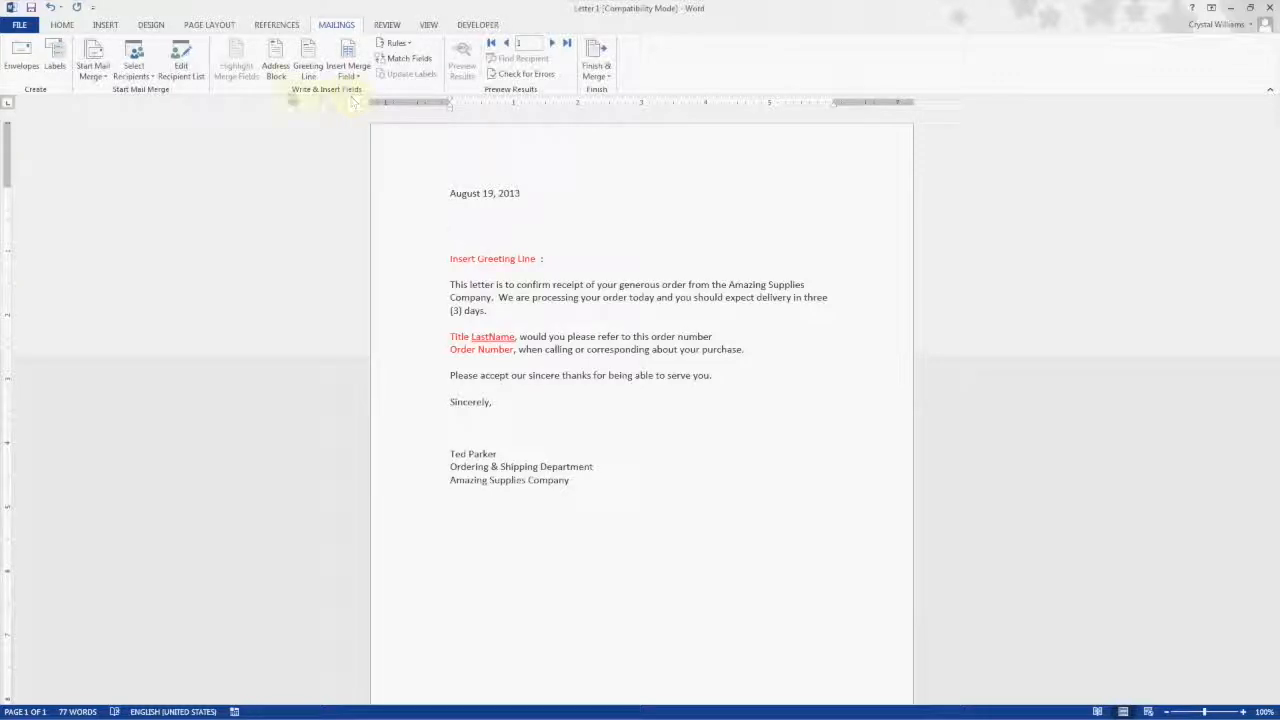
Step: Open the Address Block insertion and pick the Joshua Q. Randall Jr. recipient name format
click(276, 65)
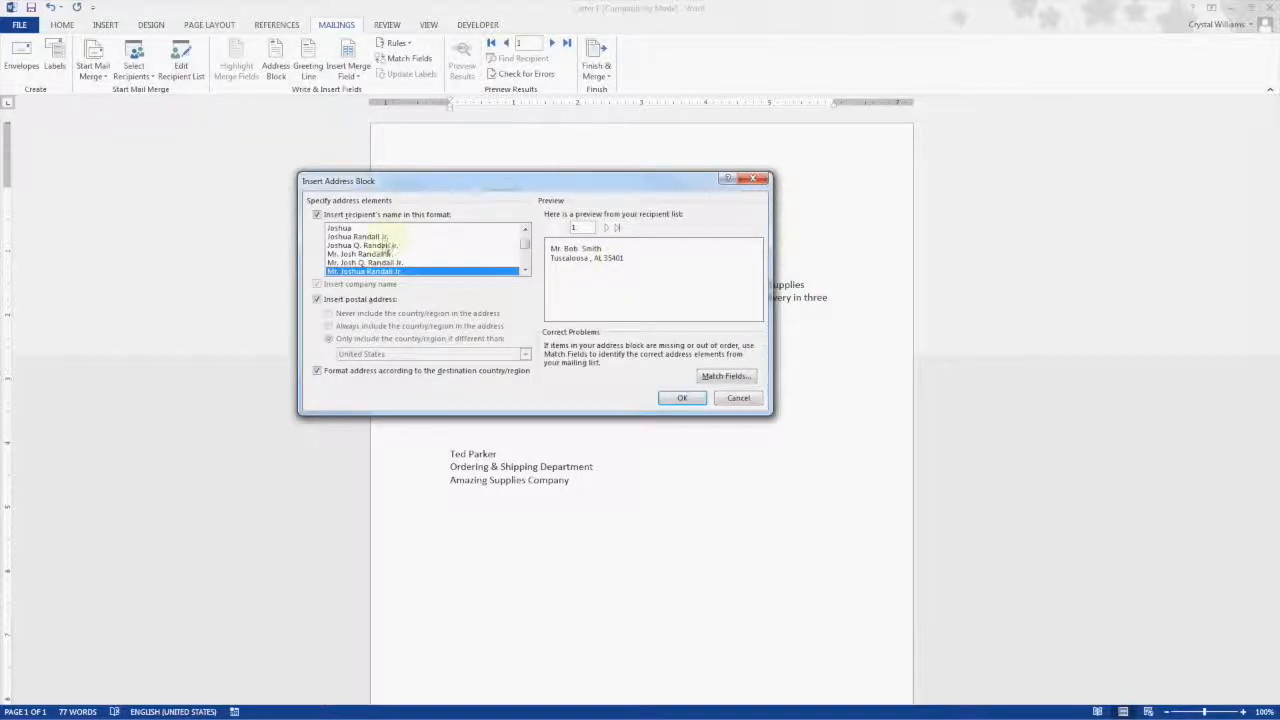
click(388, 246)
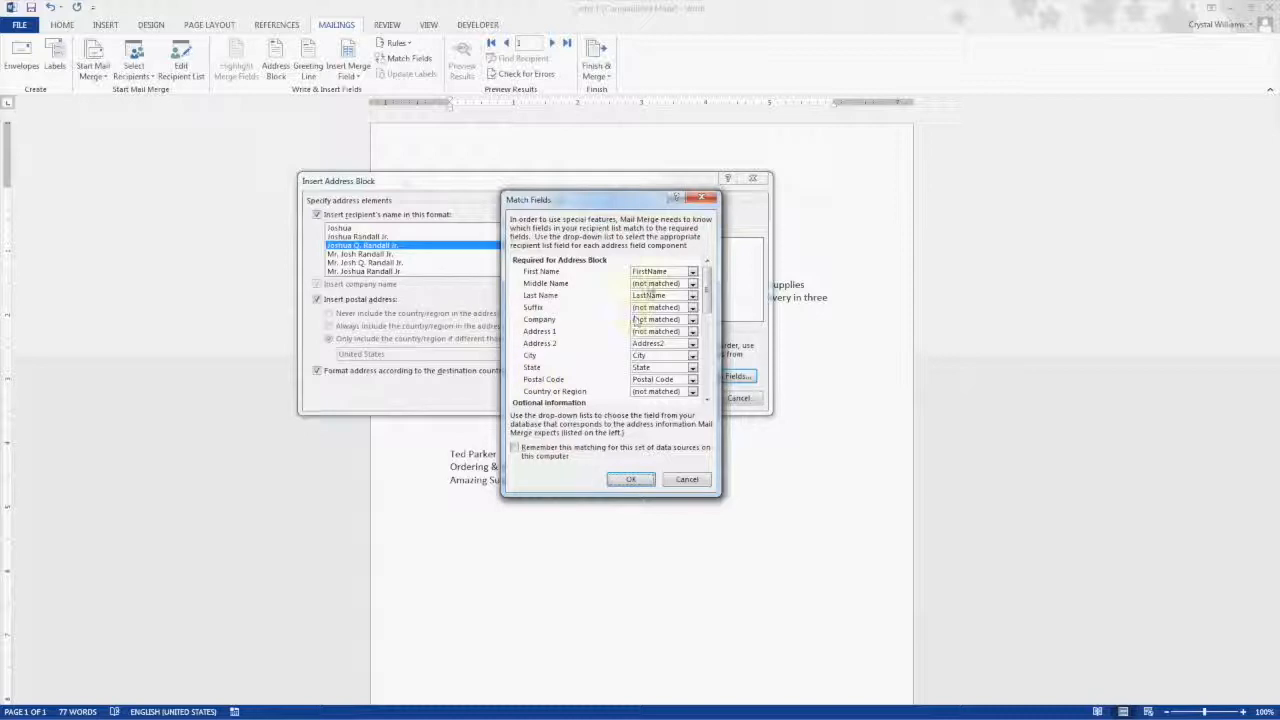
Step: Match First Name to FirstName and Address 1 to Street, then insert the address block
click(692, 271)
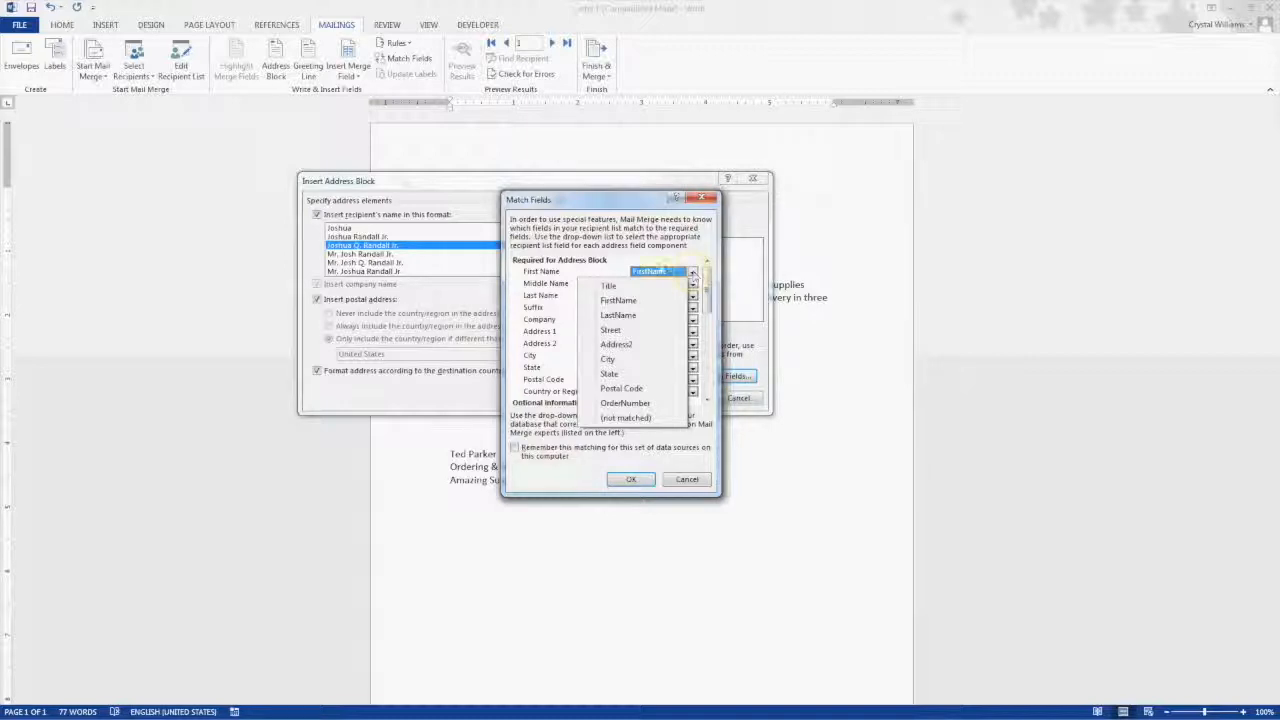
click(612, 268)
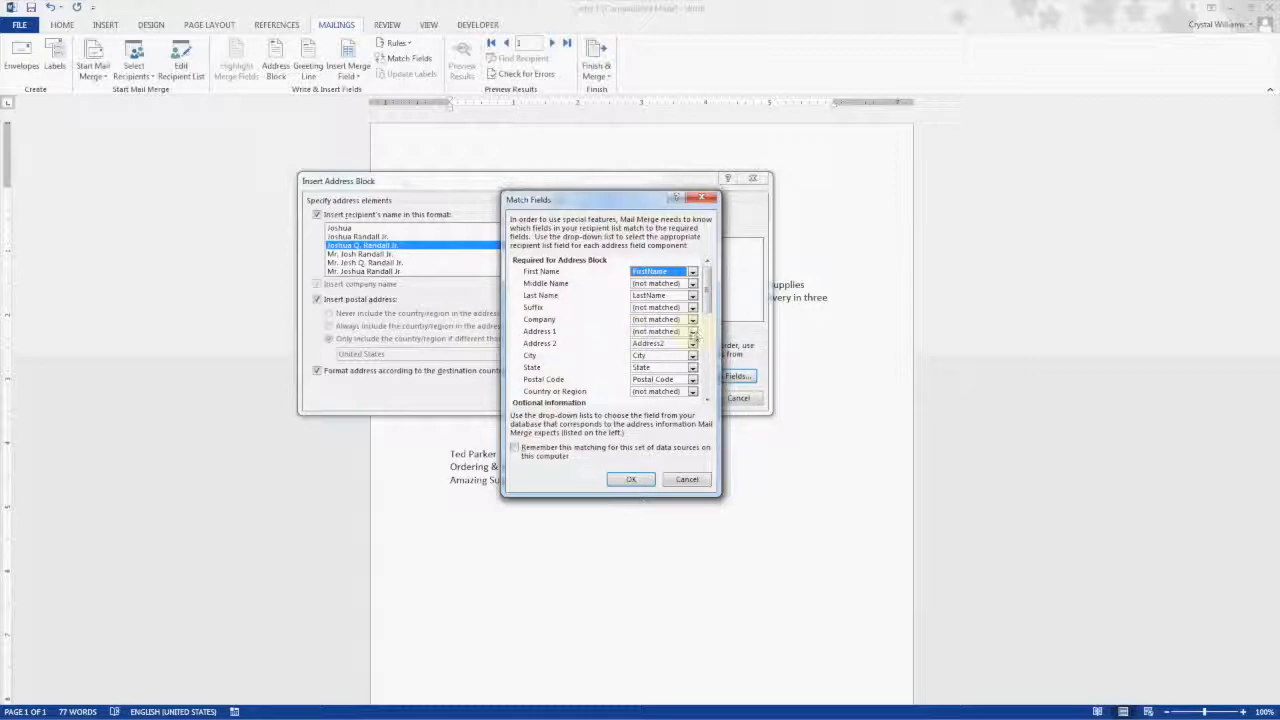
click(692, 332)
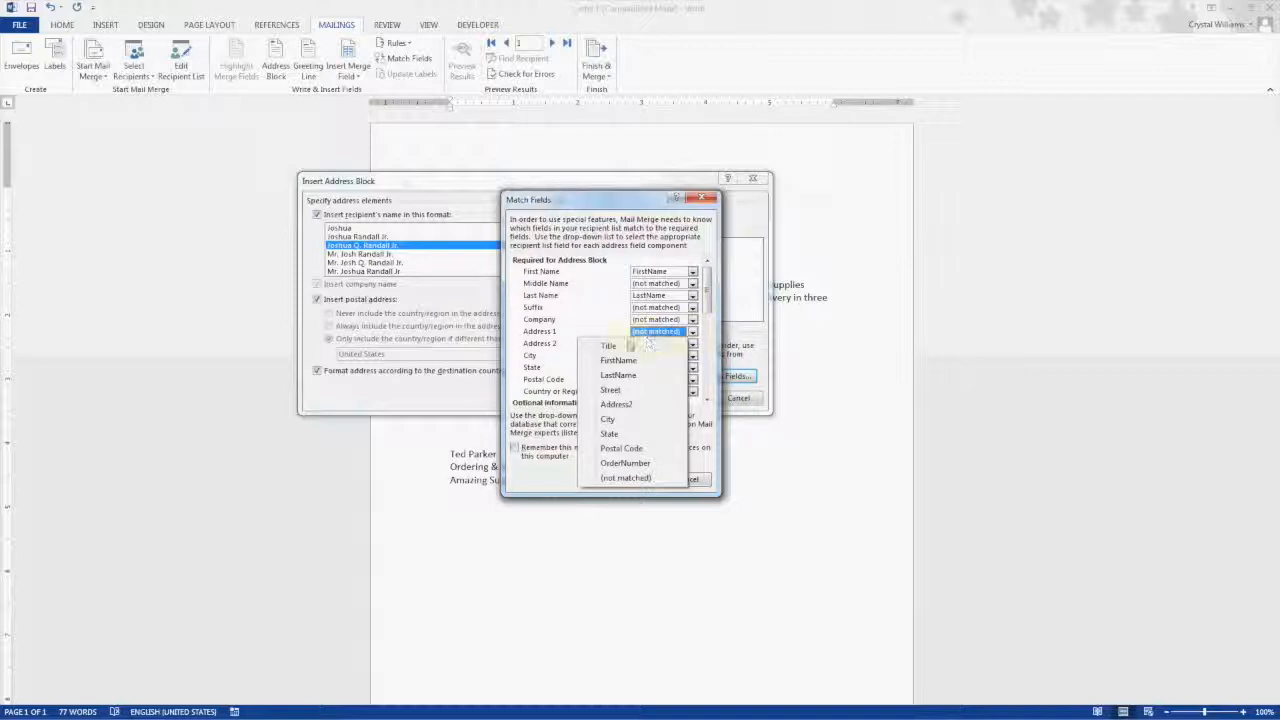
click(612, 390)
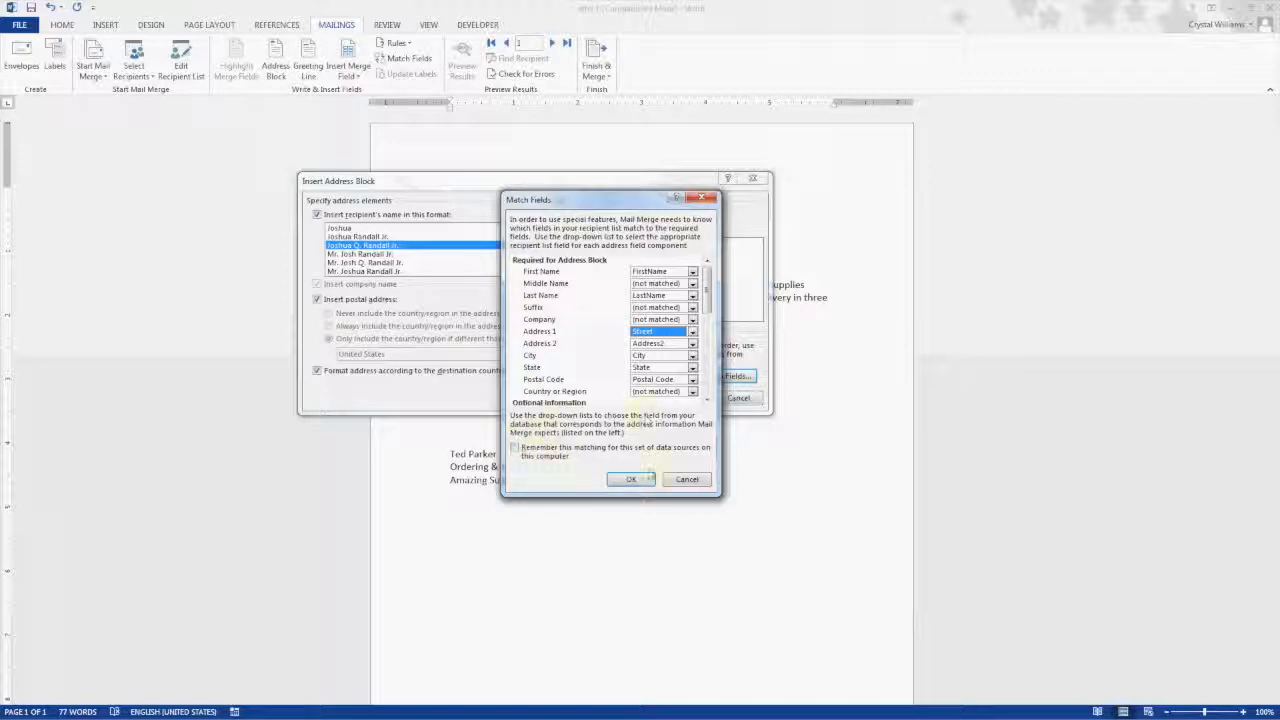
click(646, 479)
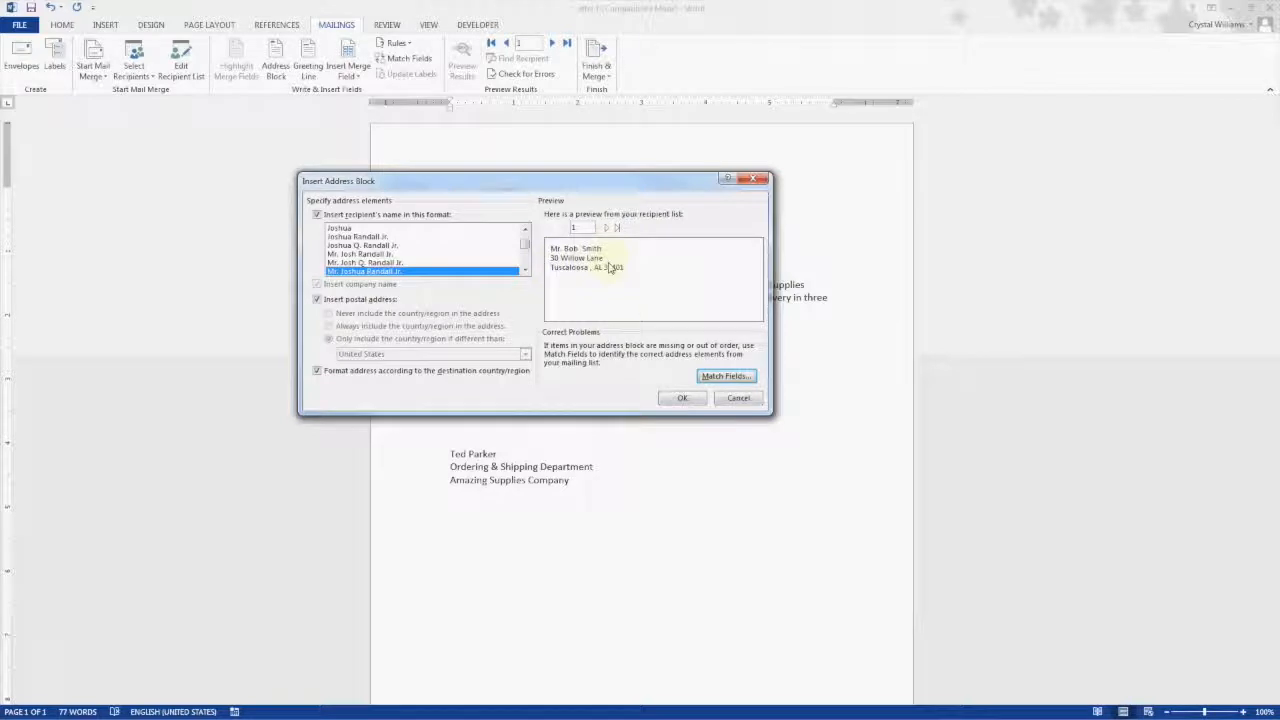
click(680, 398)
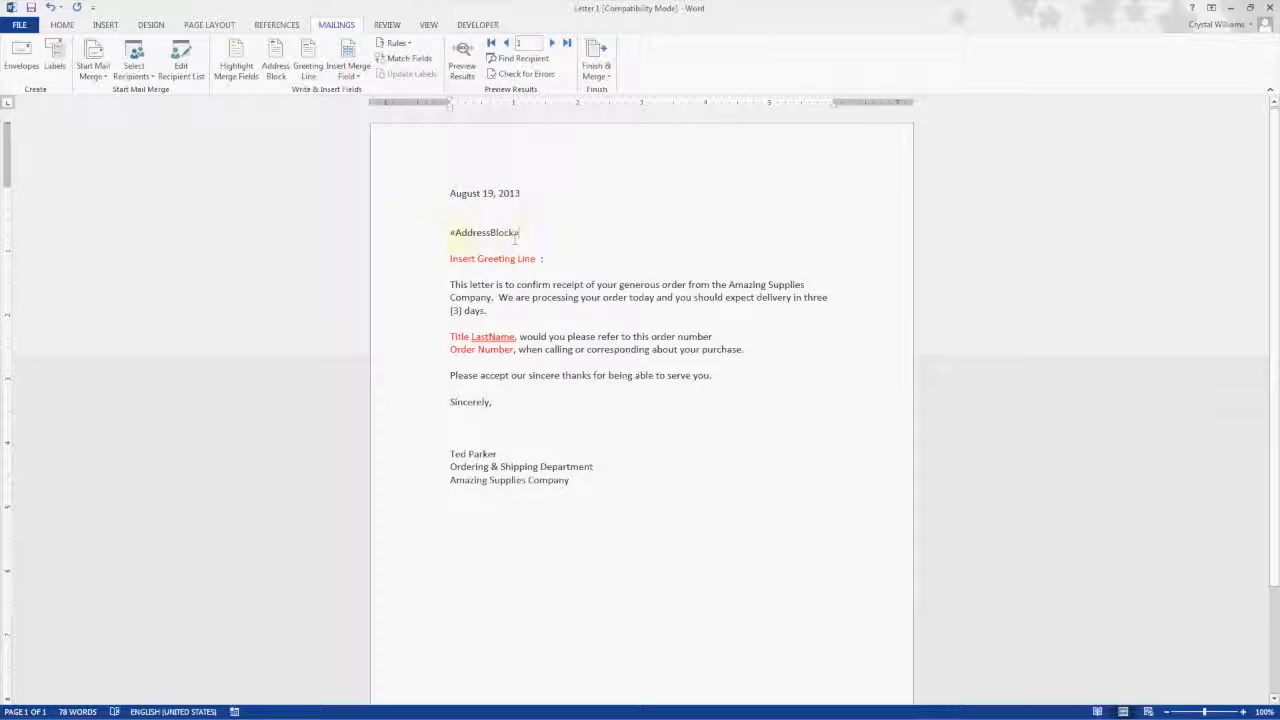
Step: Delete the red Insert Greeting Line placeholder below the address block
double_click(451, 232)
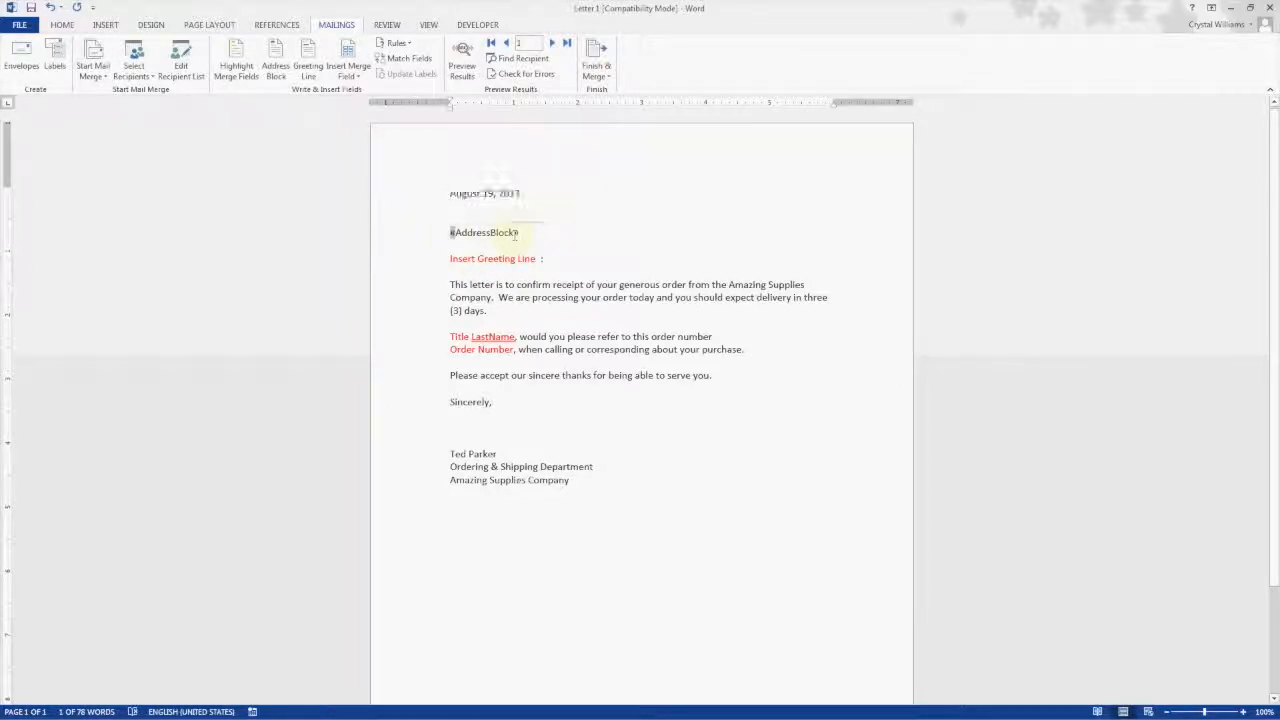
click(530, 280)
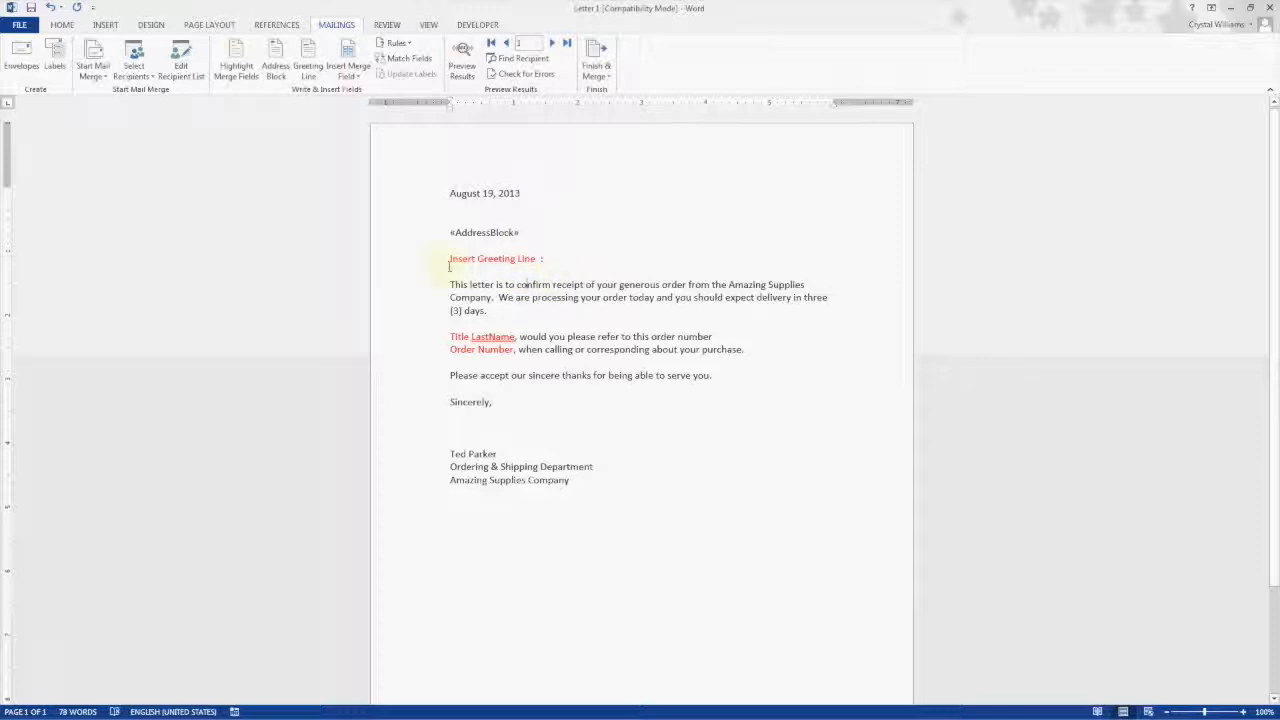
mouse_move(450, 259)
mouse_down()
mouse_move(542, 260)
mouse_move(451, 260)
mouse_up()
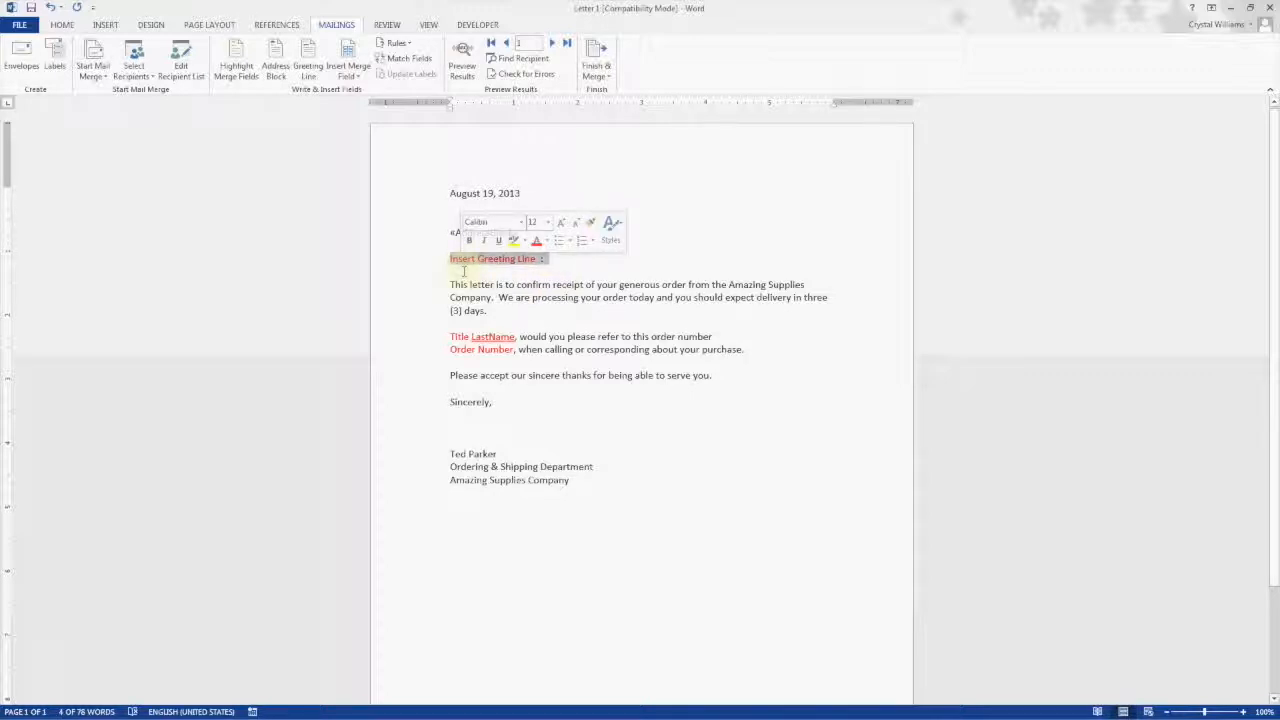
key(Delete)
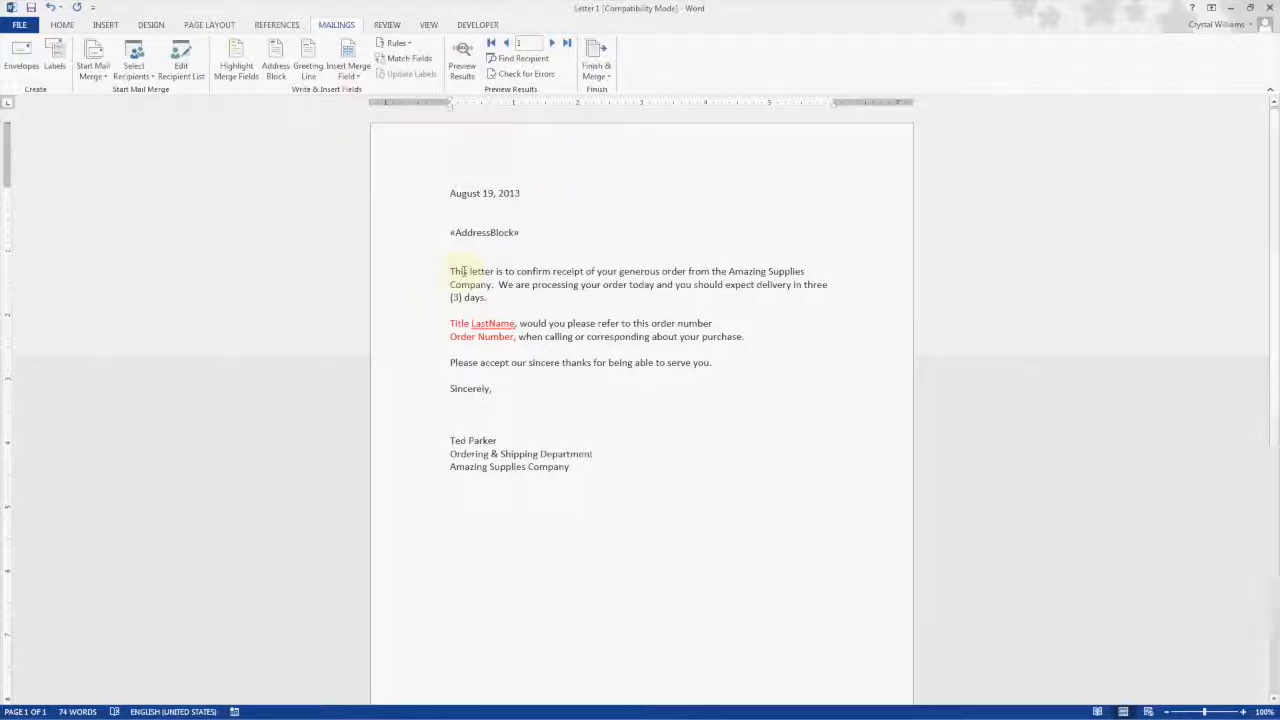
Step: Start a greeting line with the Dear salutation, Mr. Randall name format, and a different punctuation mark
click(310, 75)
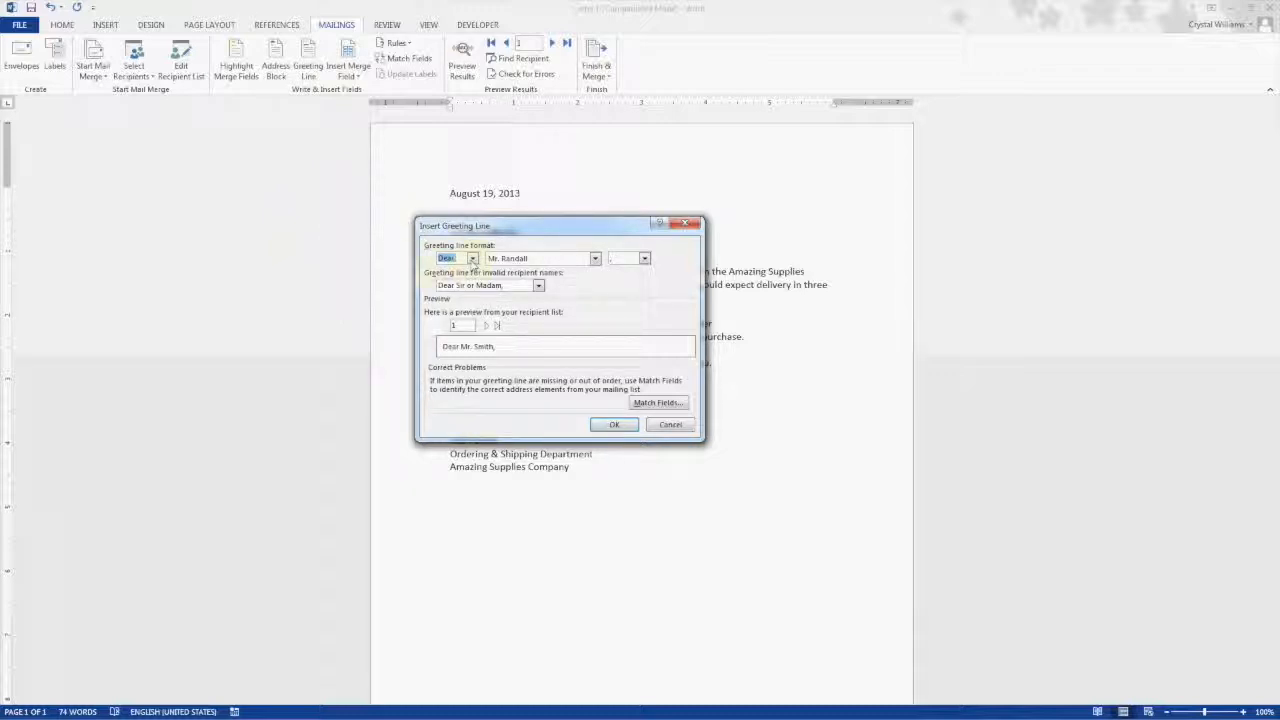
click(472, 258)
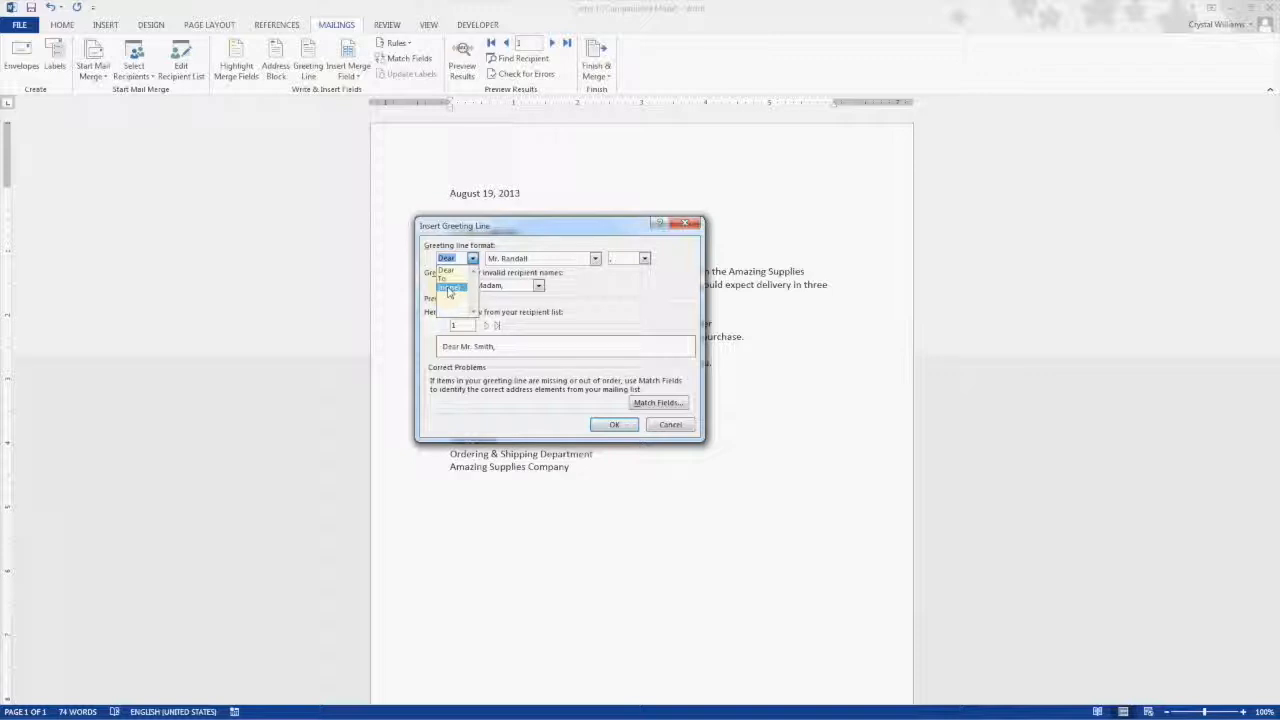
click(478, 254)
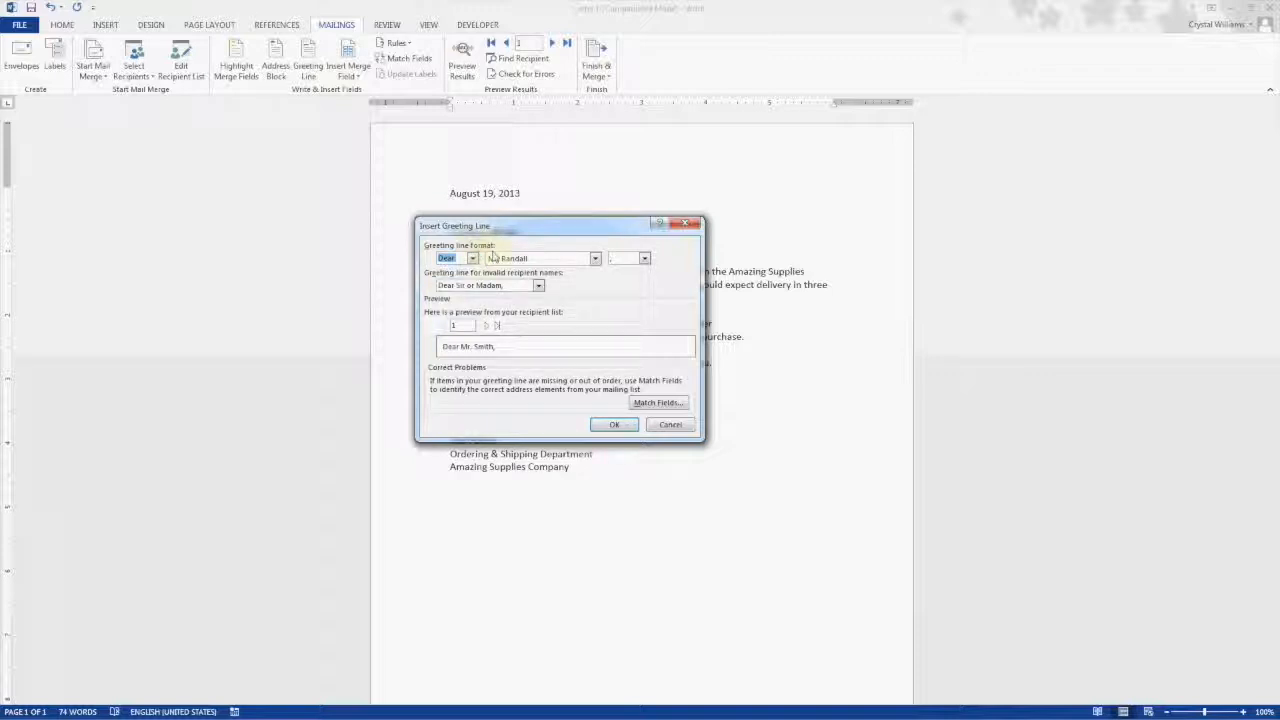
click(595, 258)
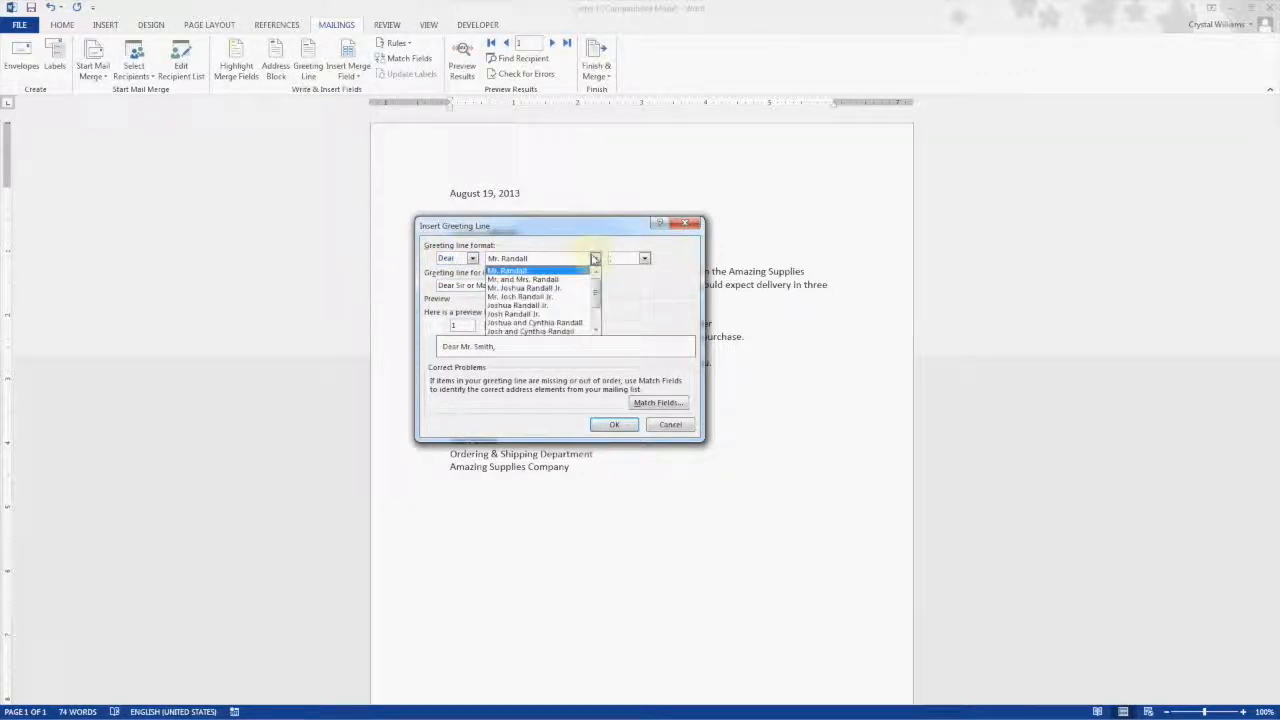
click(595, 258)
click(644, 258)
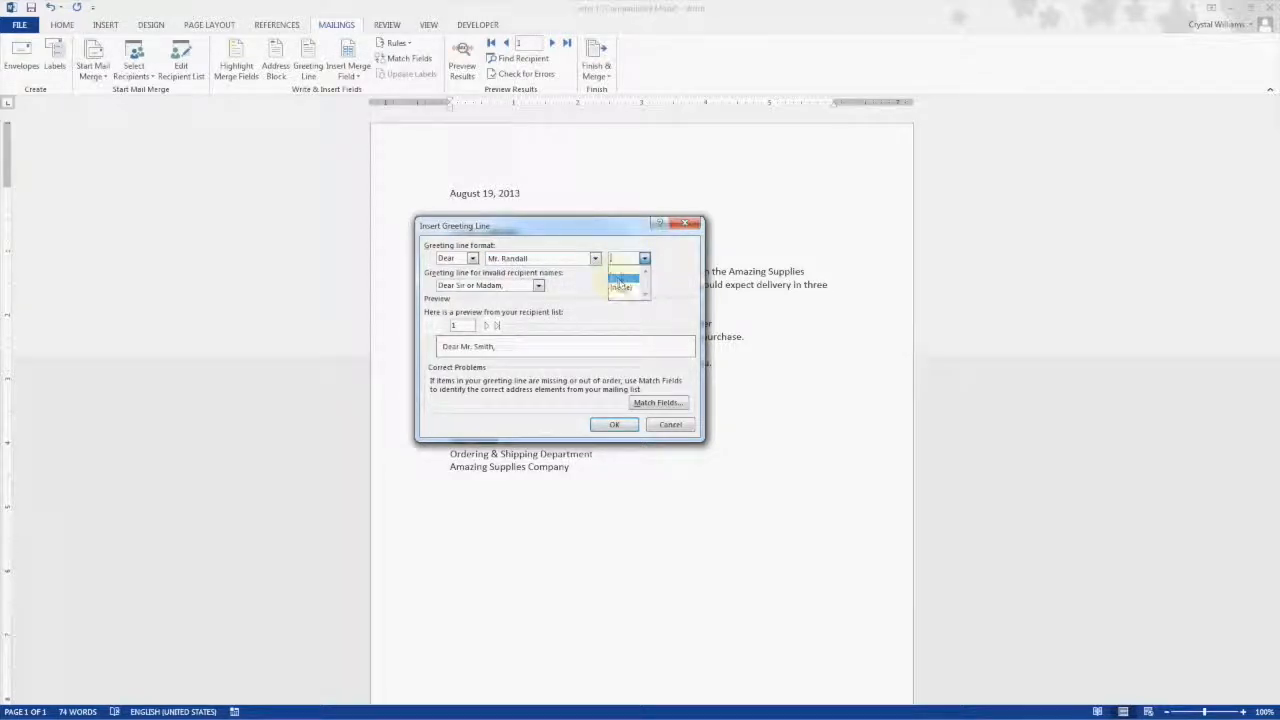
click(618, 283)
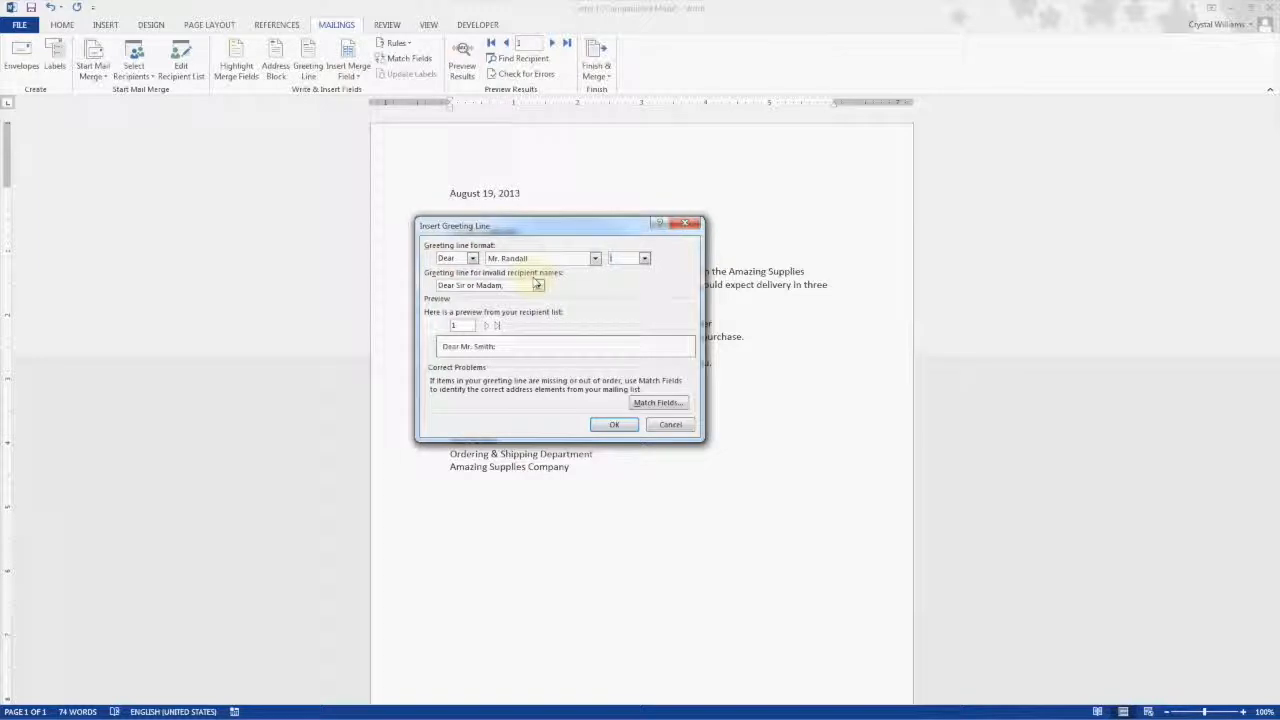
Step: Set the greeting for invalid names to To Whom It May Concern, preview further recipients, and insert the greeting line
click(538, 285)
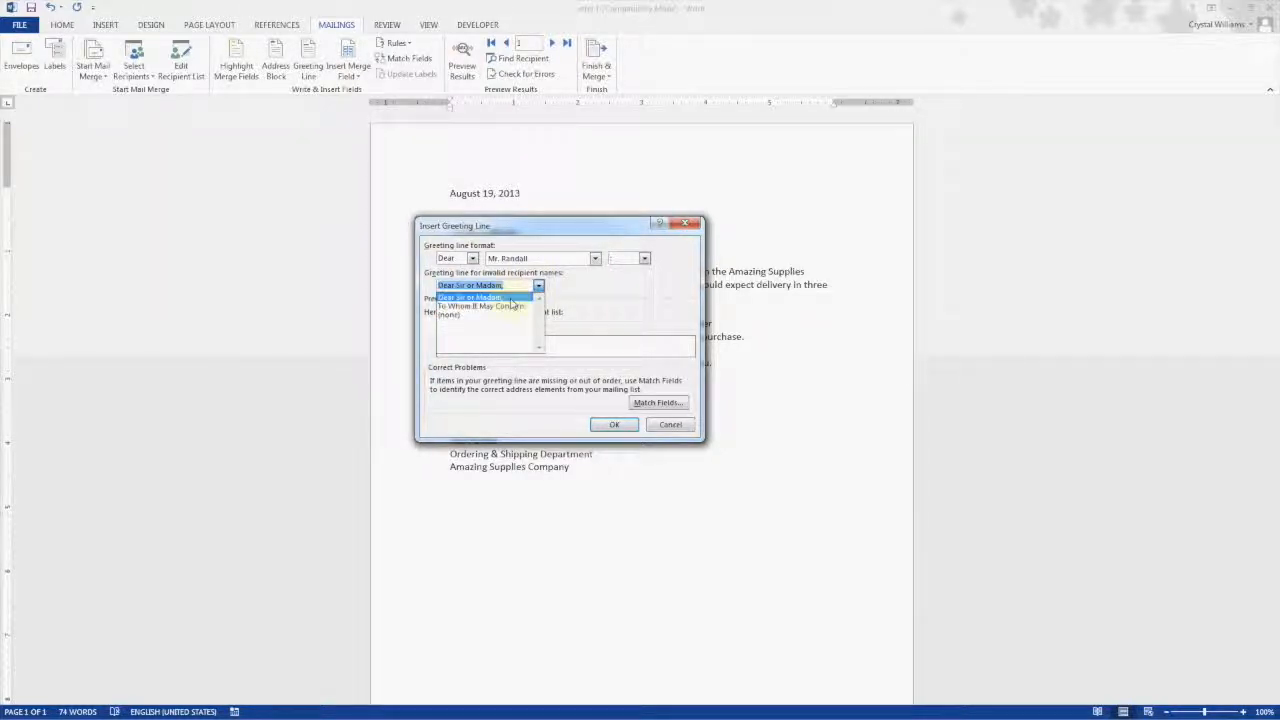
click(513, 305)
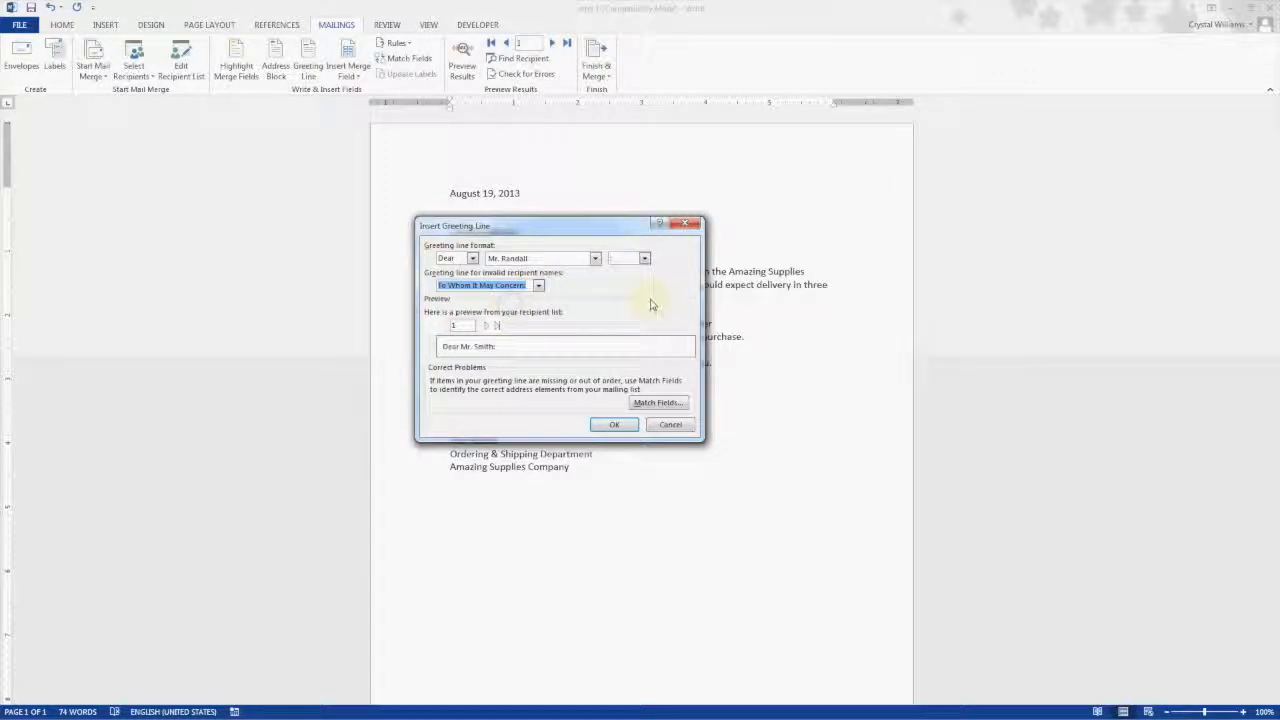
click(485, 326)
click(485, 326)
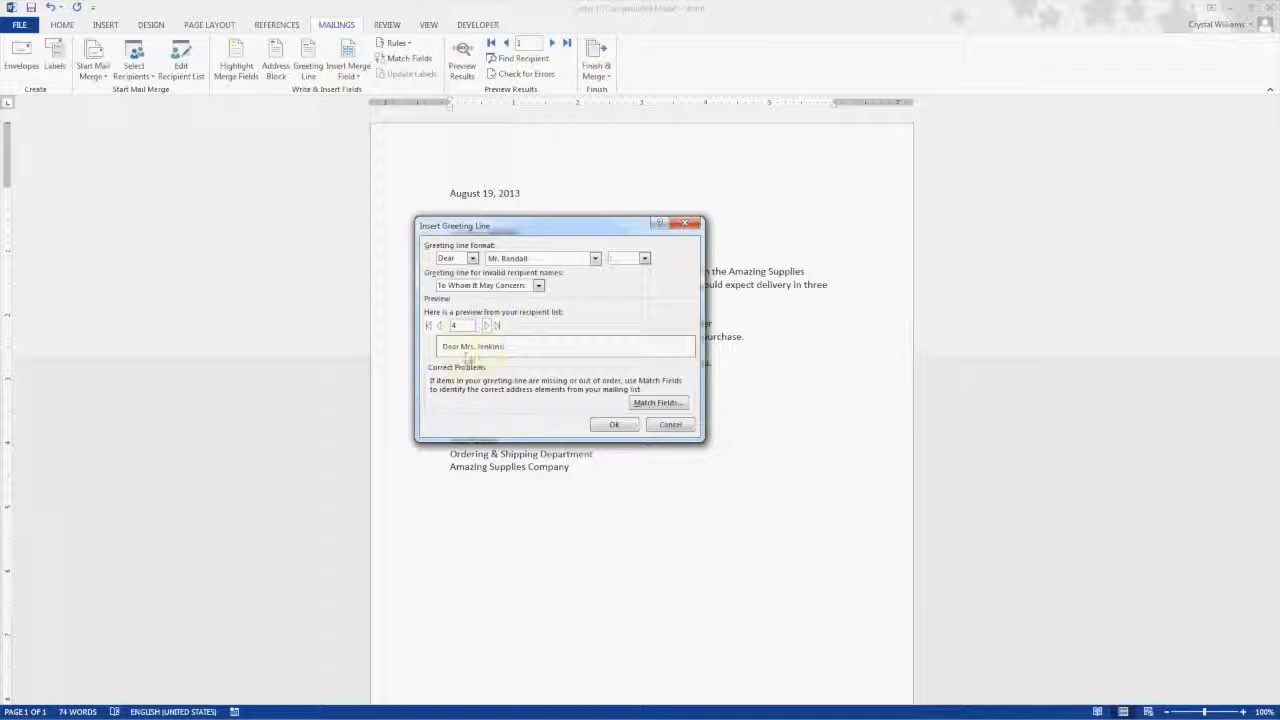
click(485, 326)
click(607, 426)
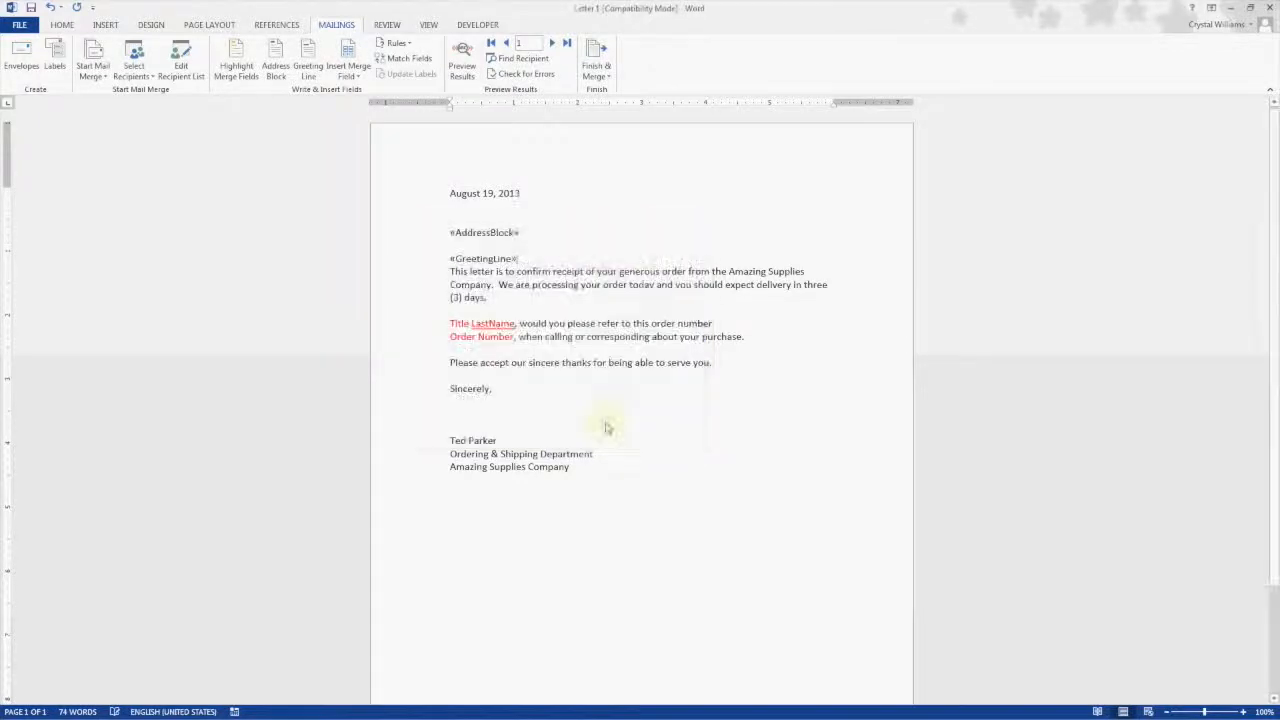
click(452, 258)
double_click(452, 258)
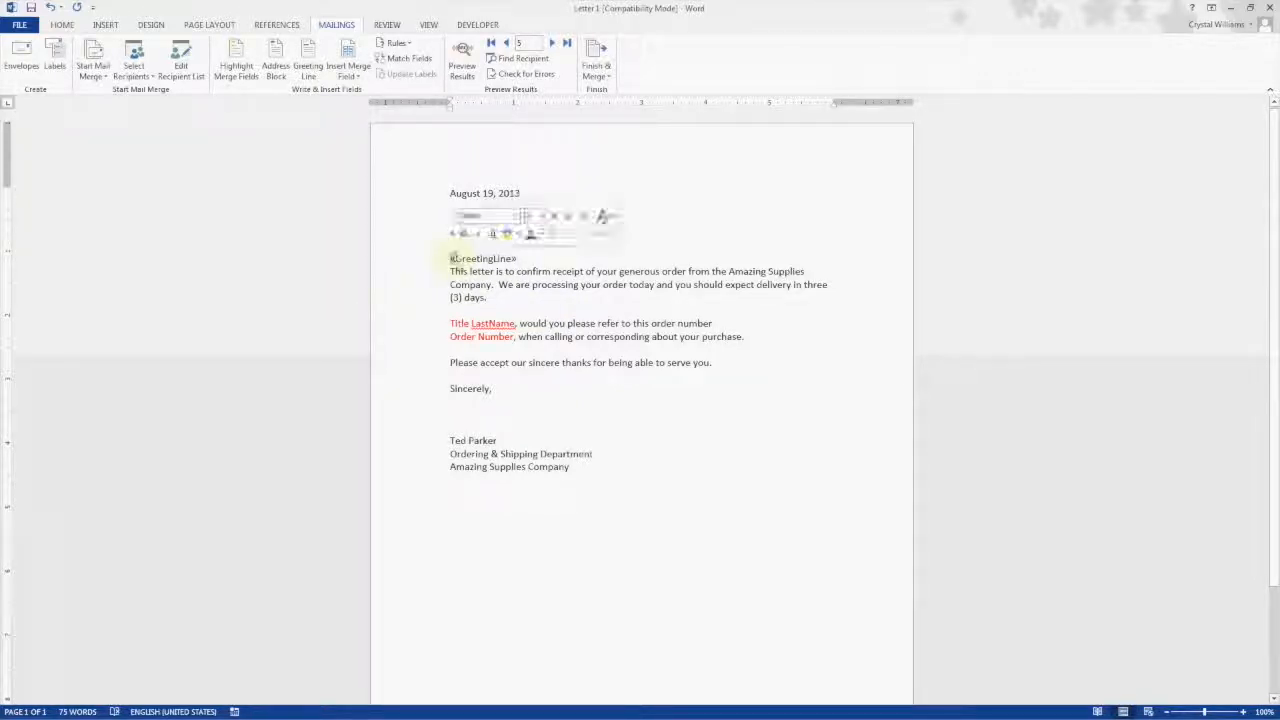
click(521, 258)
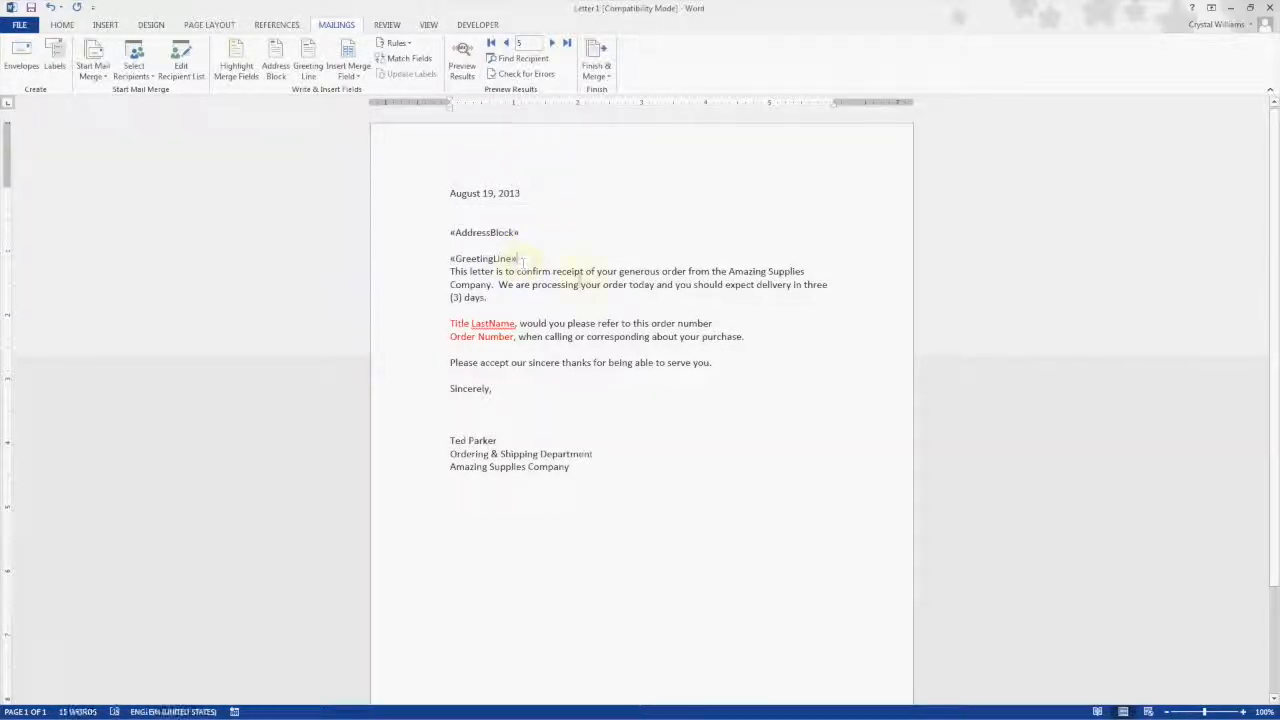
Step: Add a blank line after the greeting line and replace the red Title placeholder with the Title merge field
key(Return)
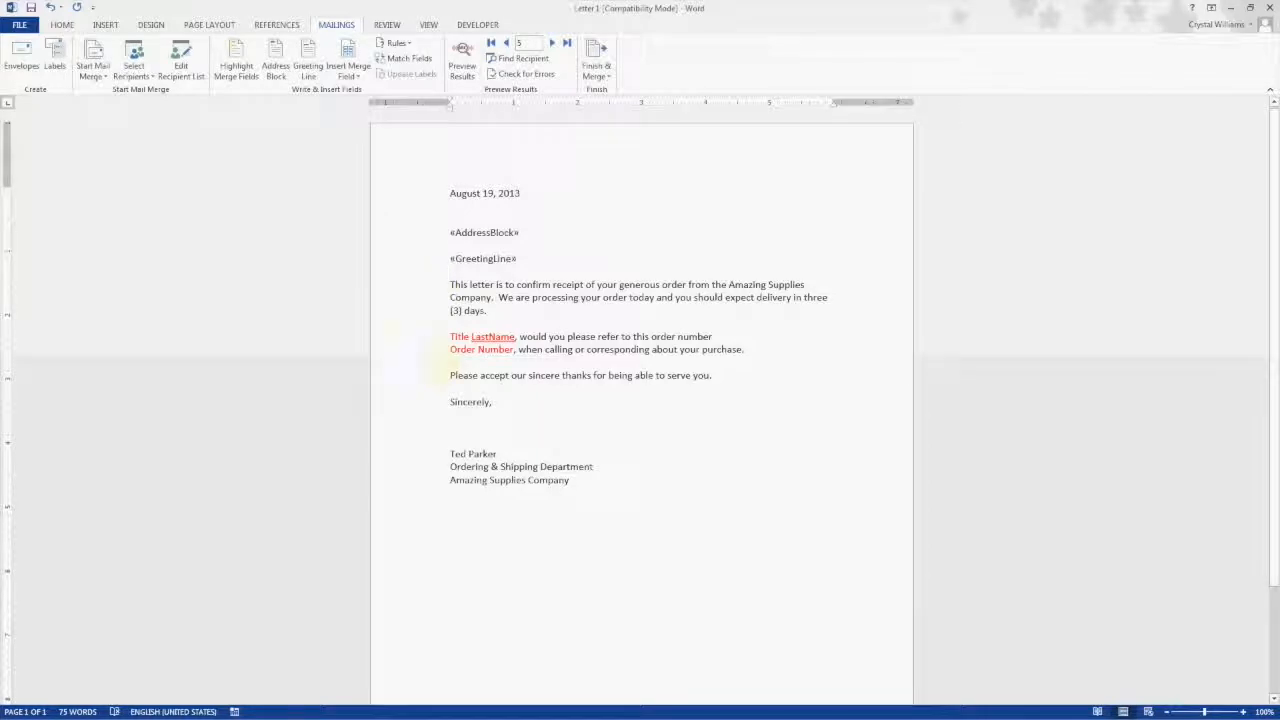
double_click(455, 337)
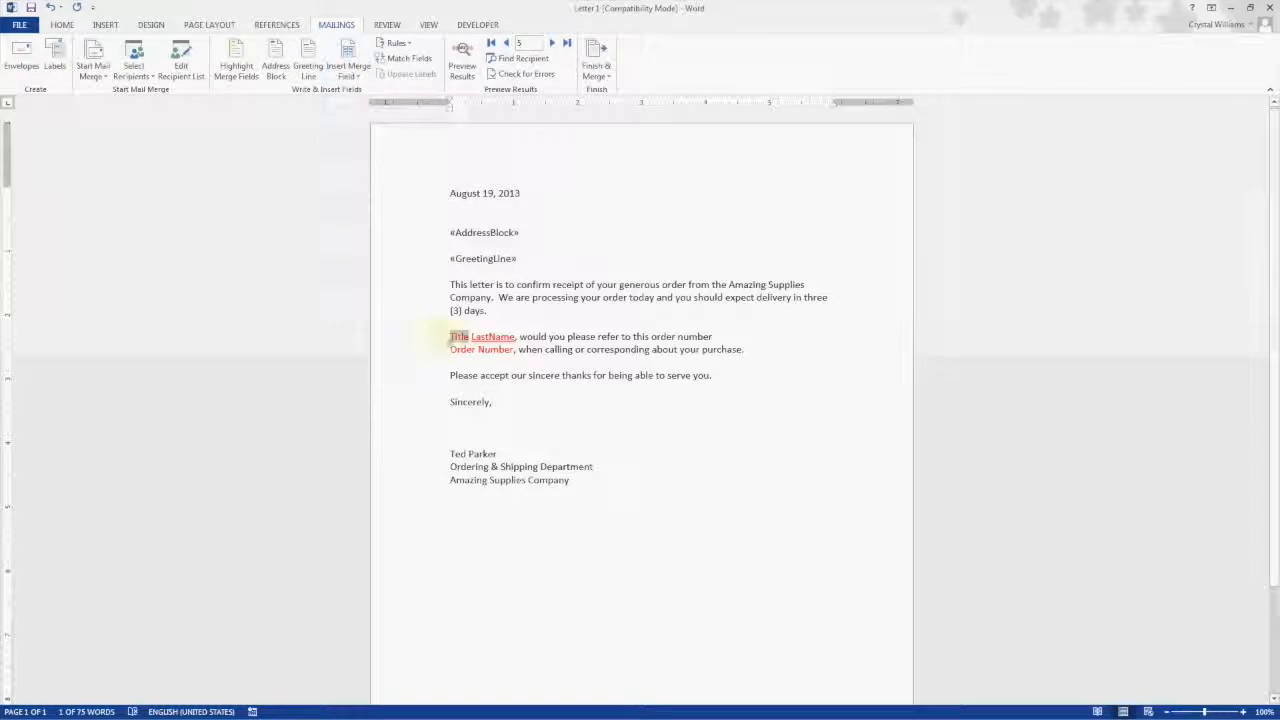
key(Delete)
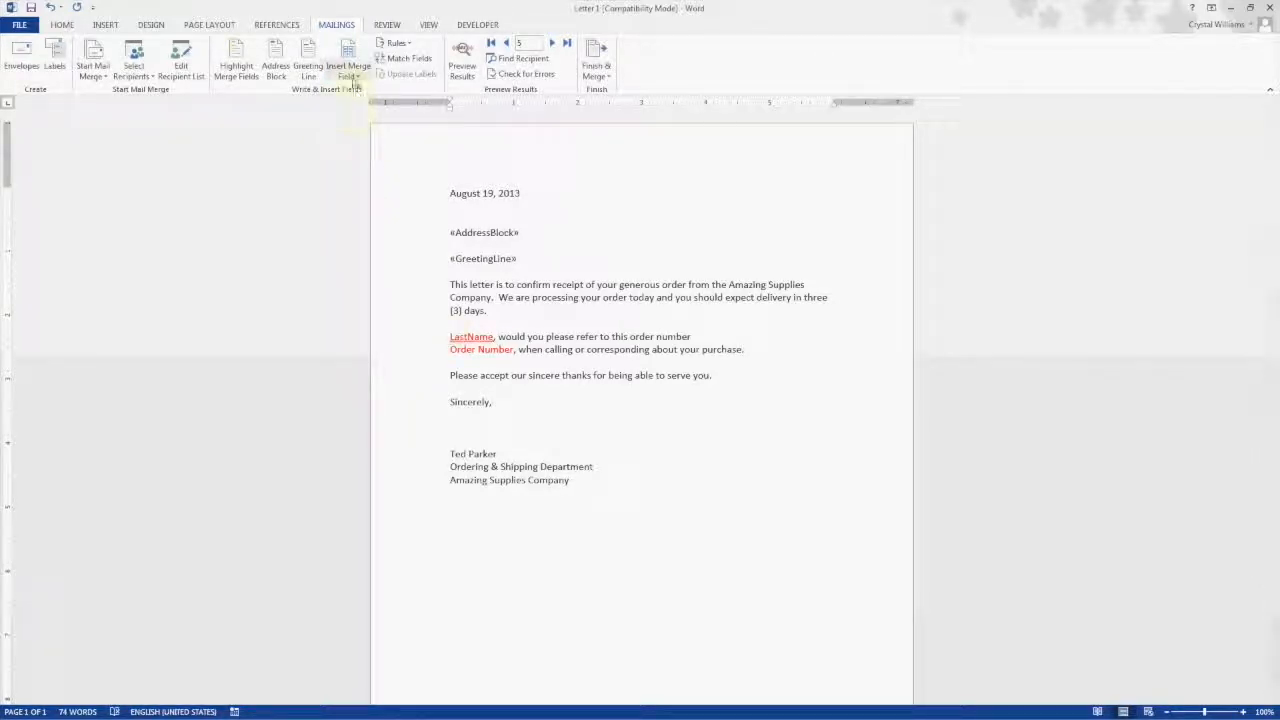
click(350, 72)
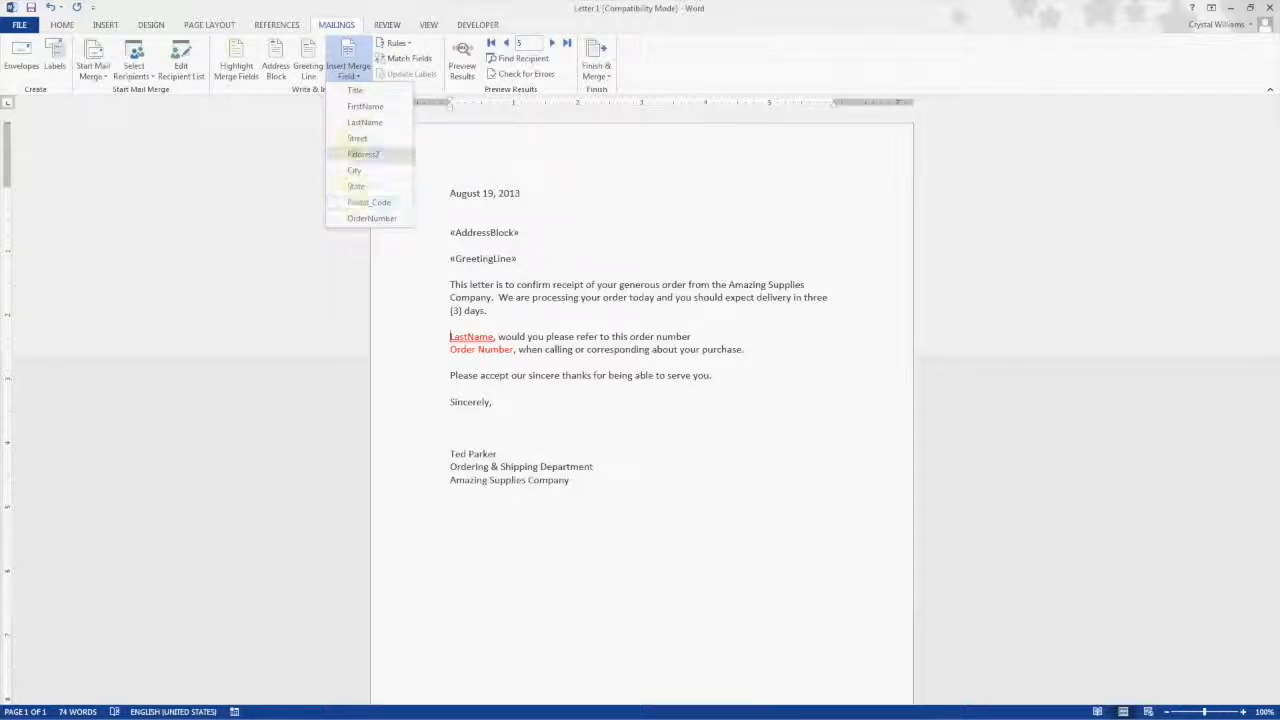
click(352, 91)
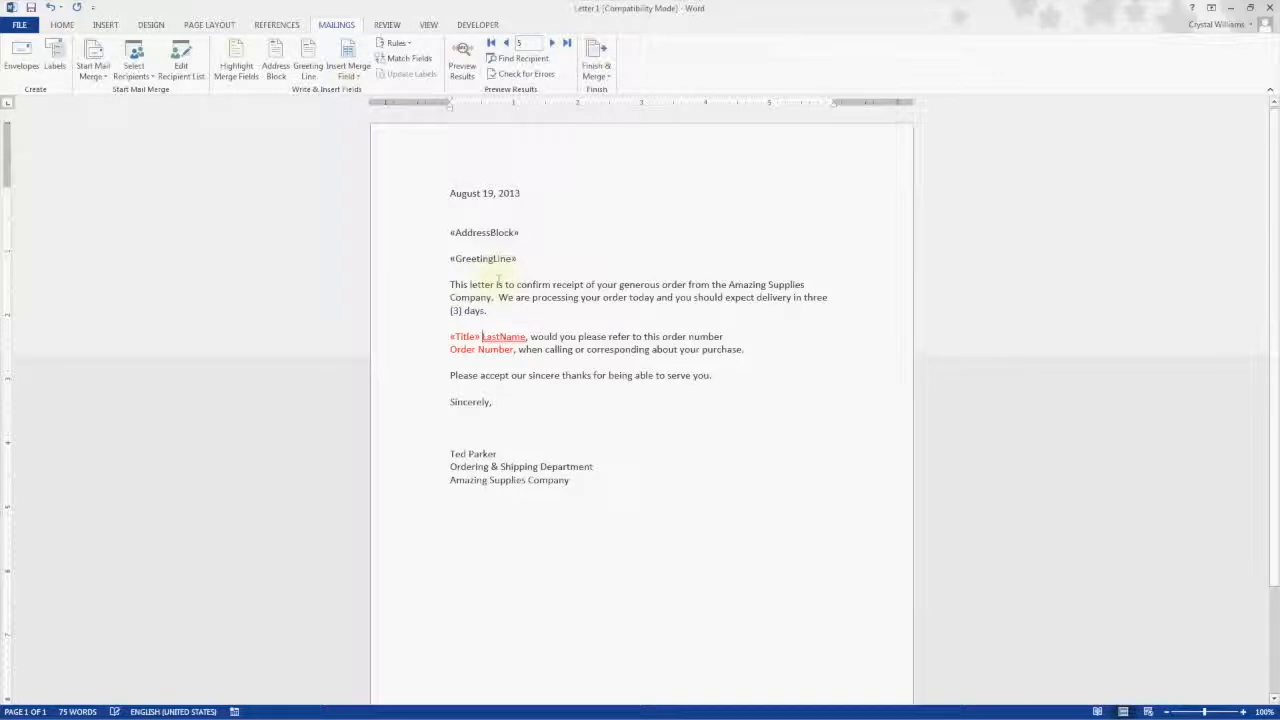
Step: Replace the red LastName placeholder with the LastName merge field after the Title field
double_click(489, 336)
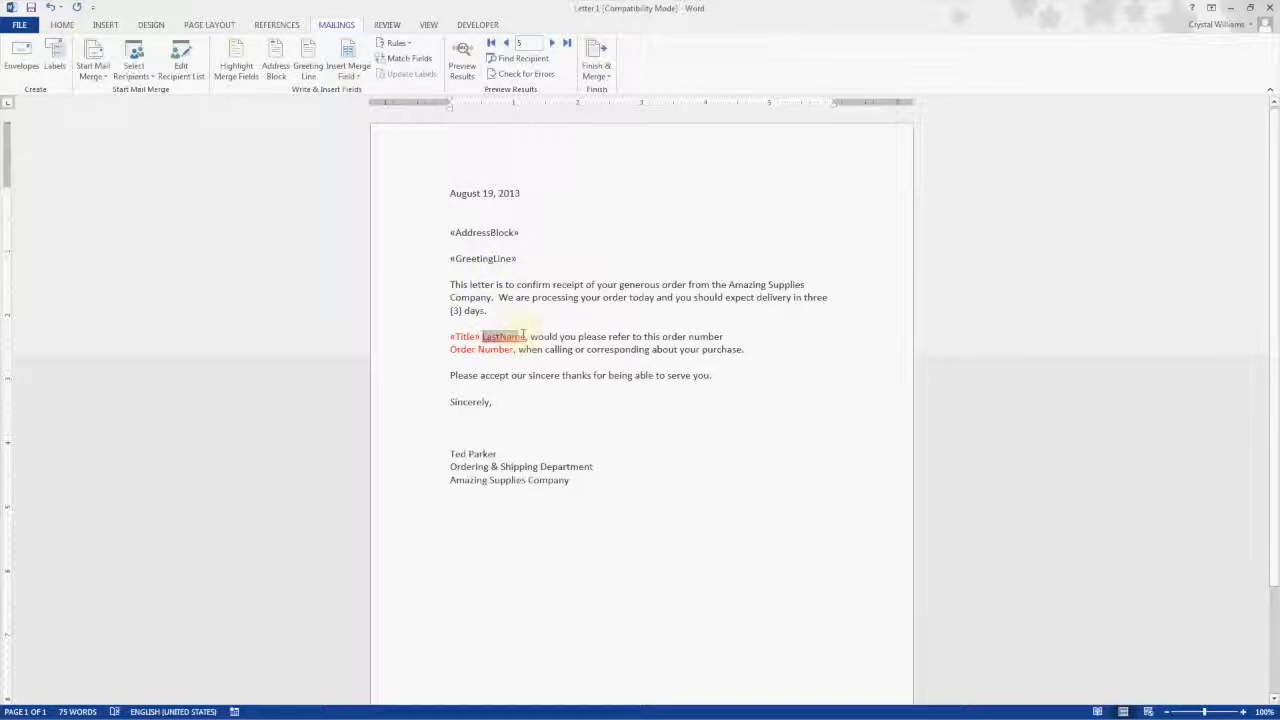
key(Delete)
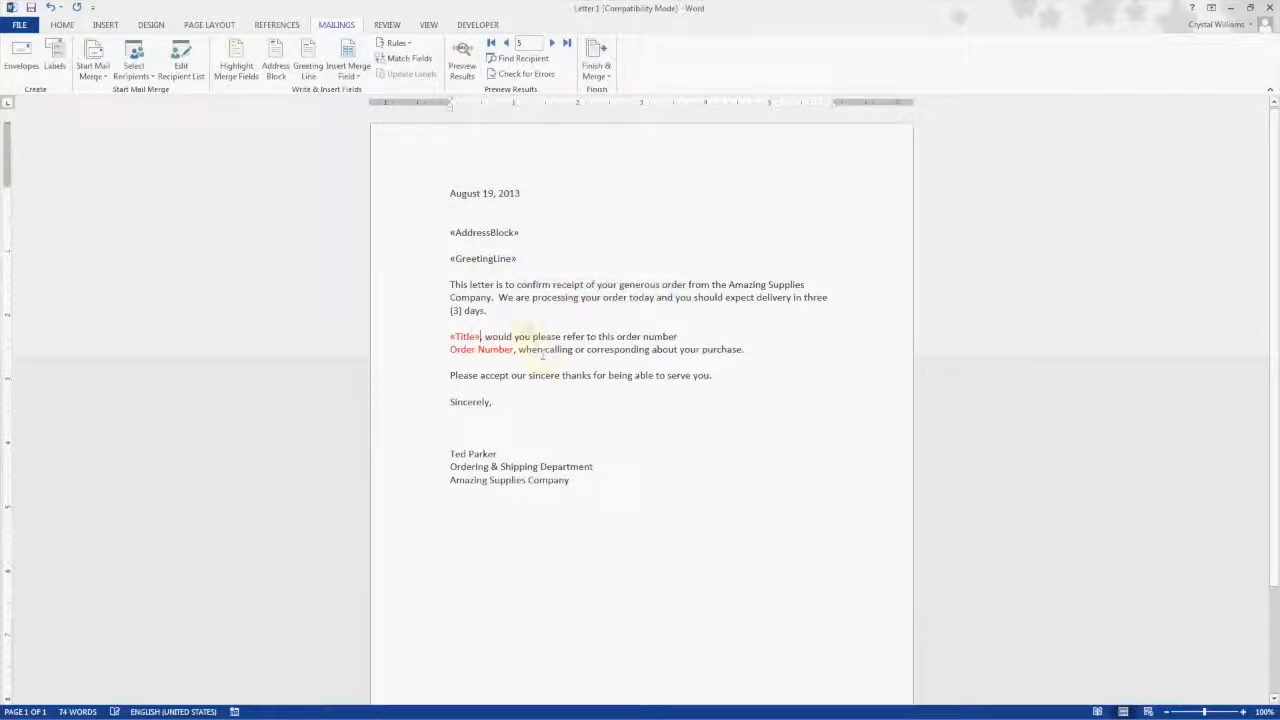
key(alt)
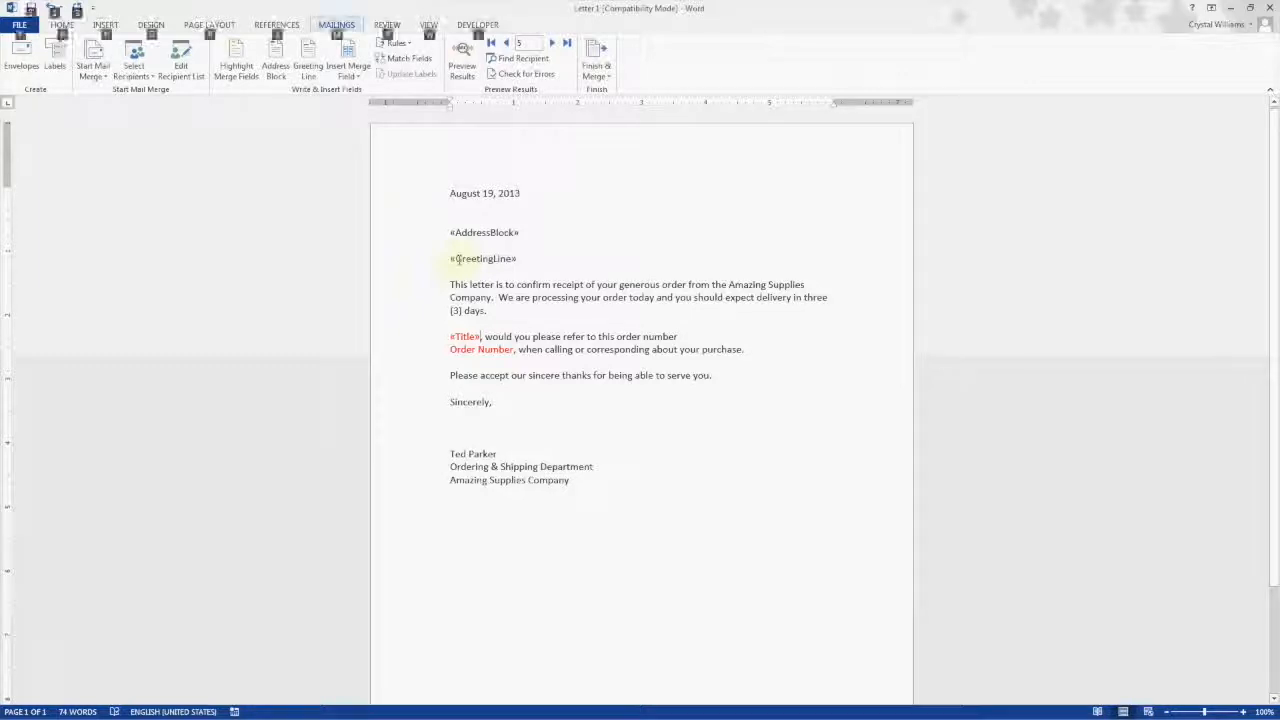
click(481, 336)
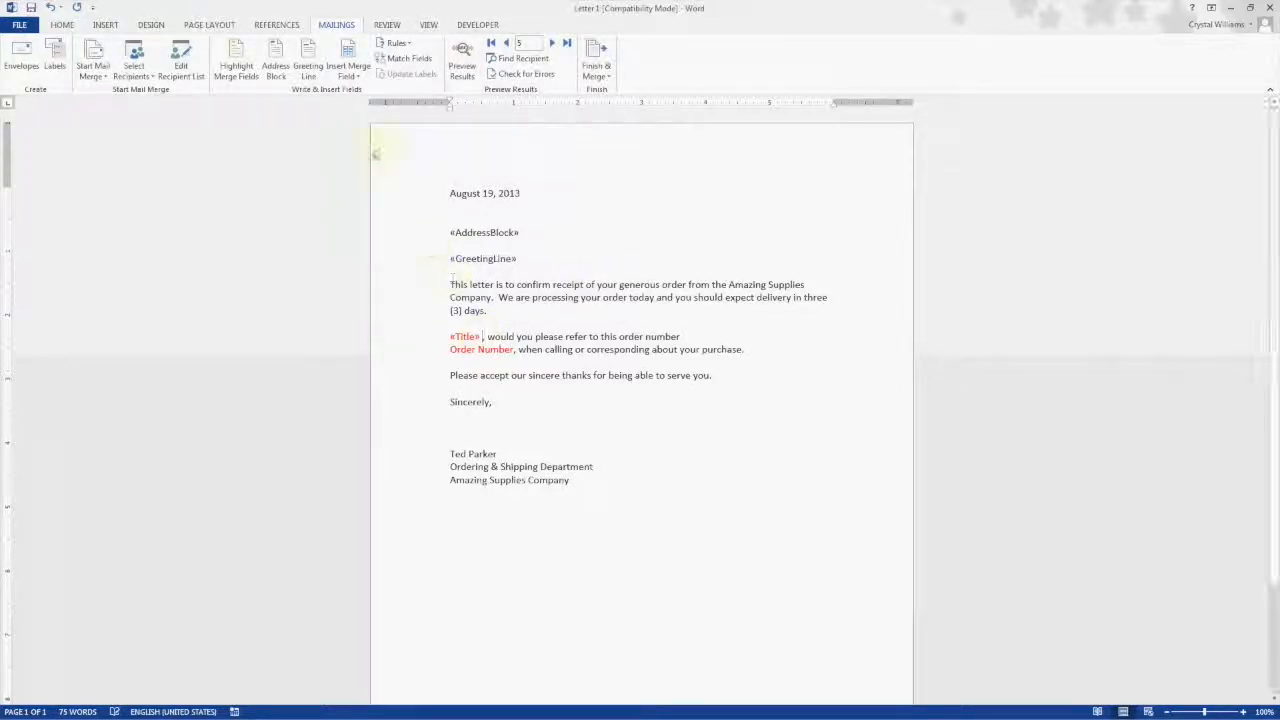
click(352, 80)
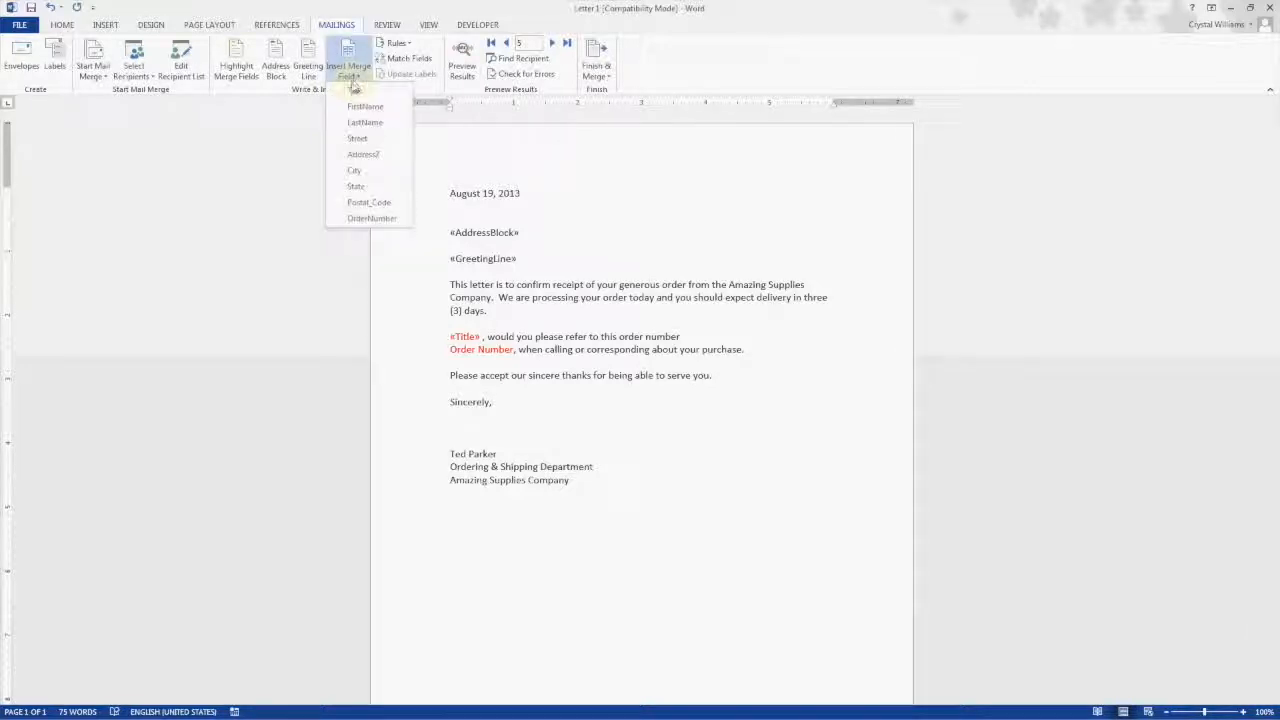
click(351, 123)
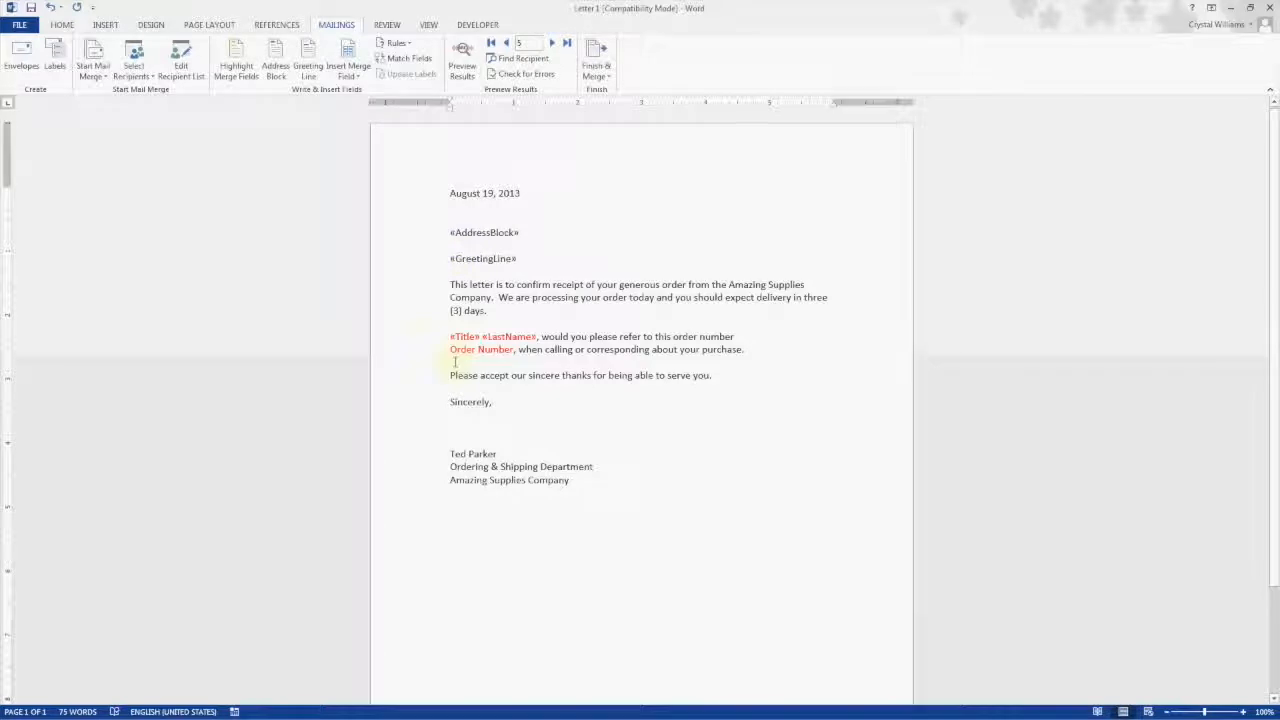
Step: Replace the red Order Number placeholder with the OrderNumber merge field
drag(447, 350, 515, 352)
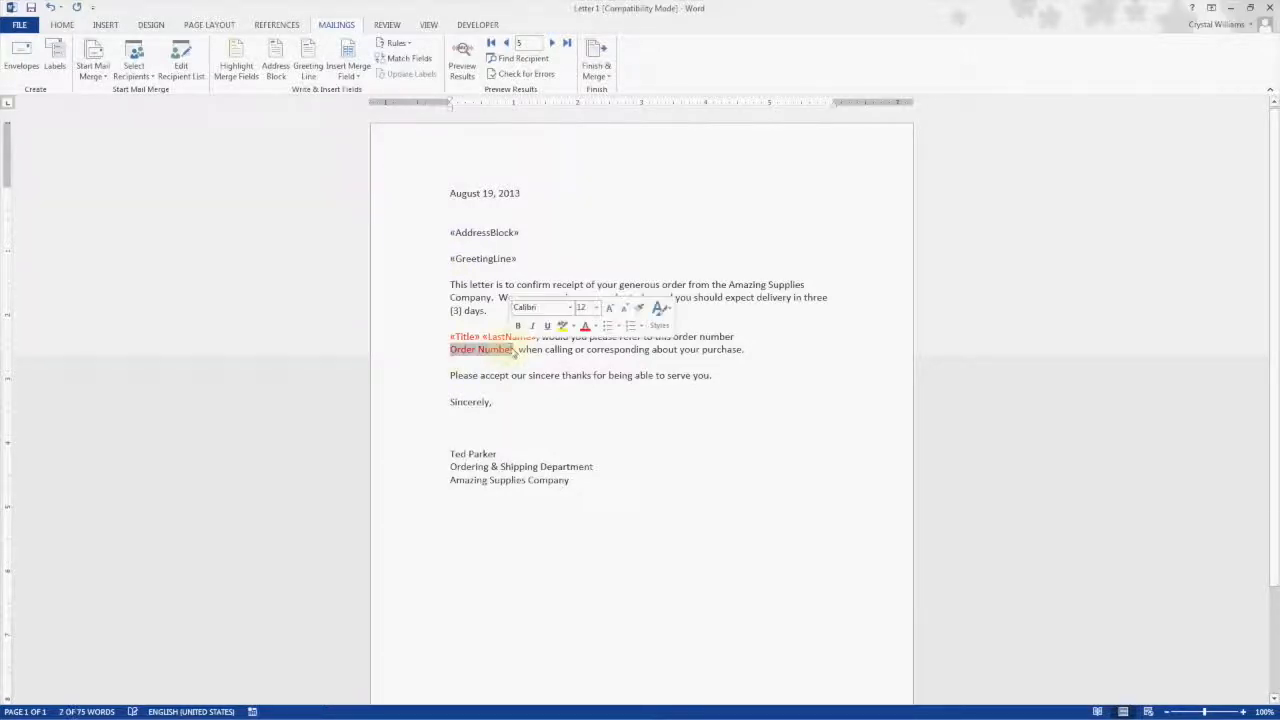
key(Delete)
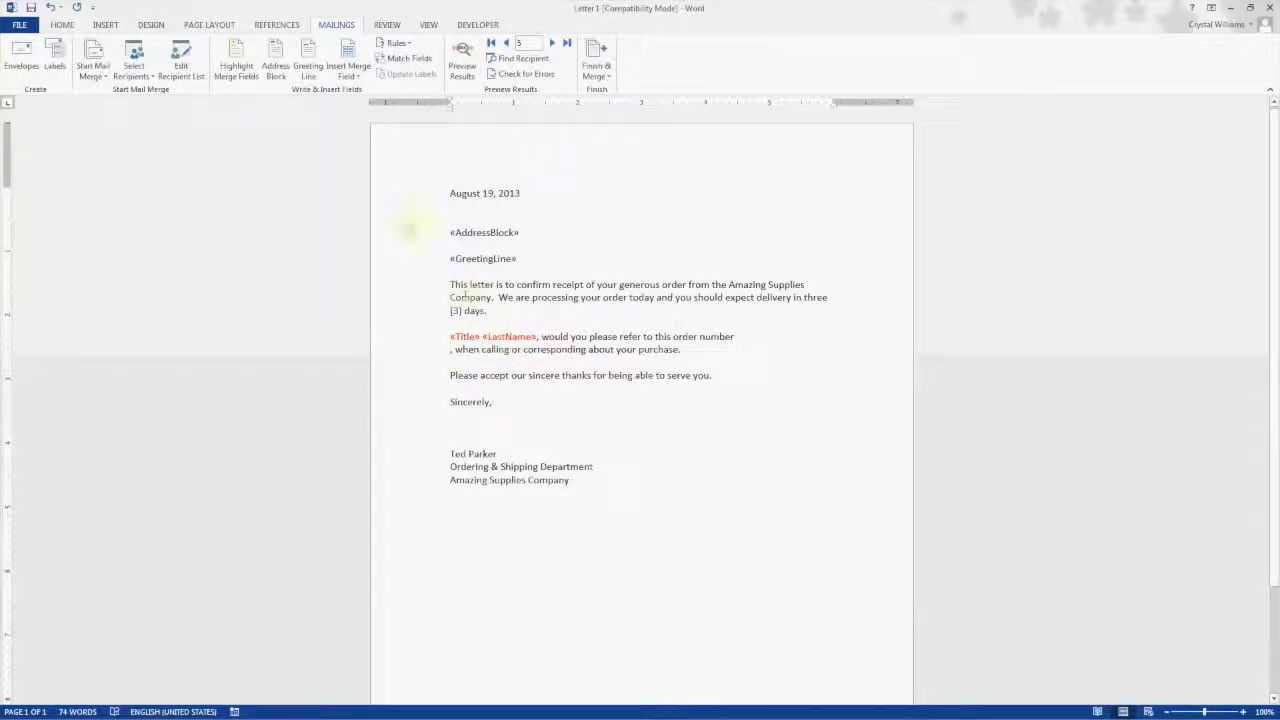
click(348, 75)
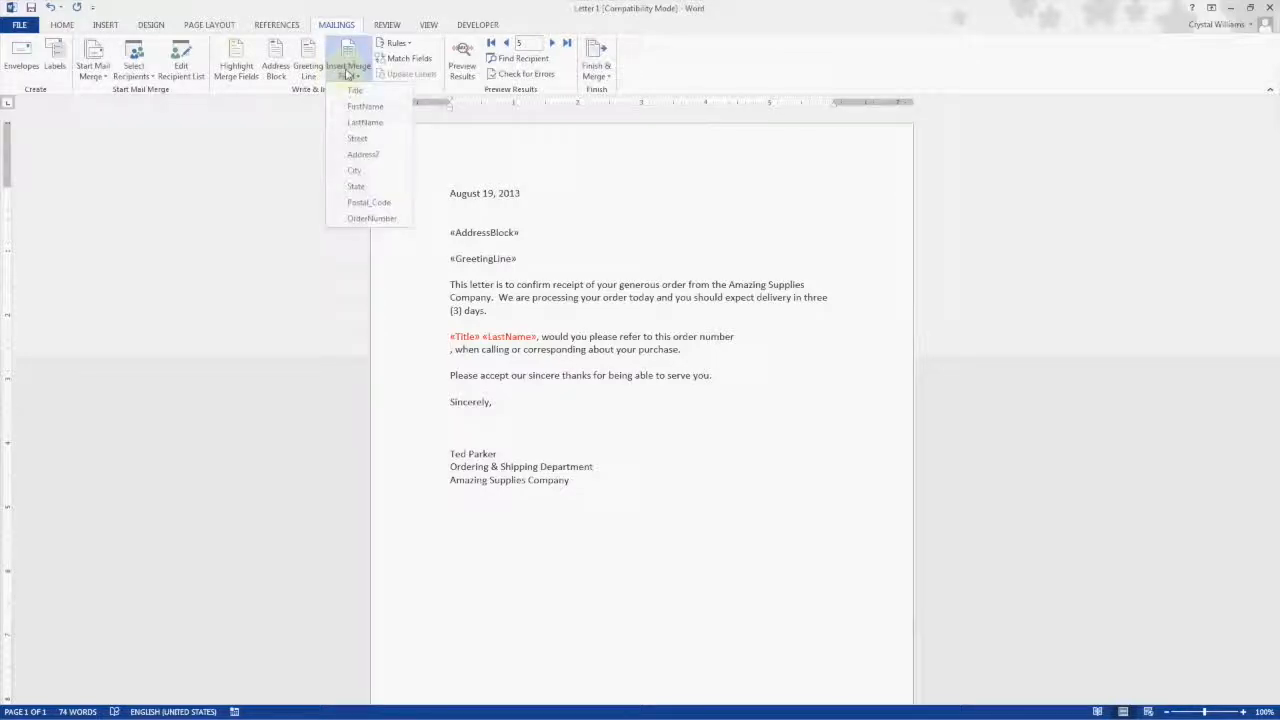
click(356, 219)
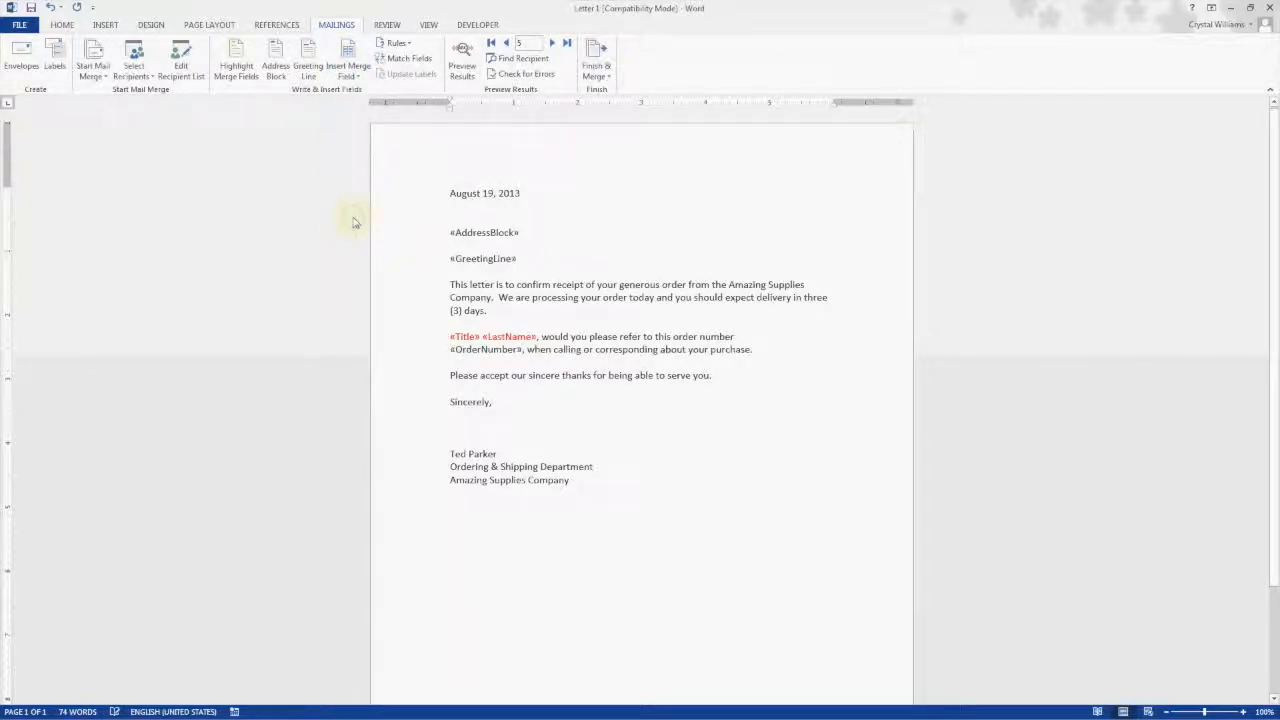
Step: Set the font colour of the Title and LastName fields to Automatic
drag(450, 338, 537, 337)
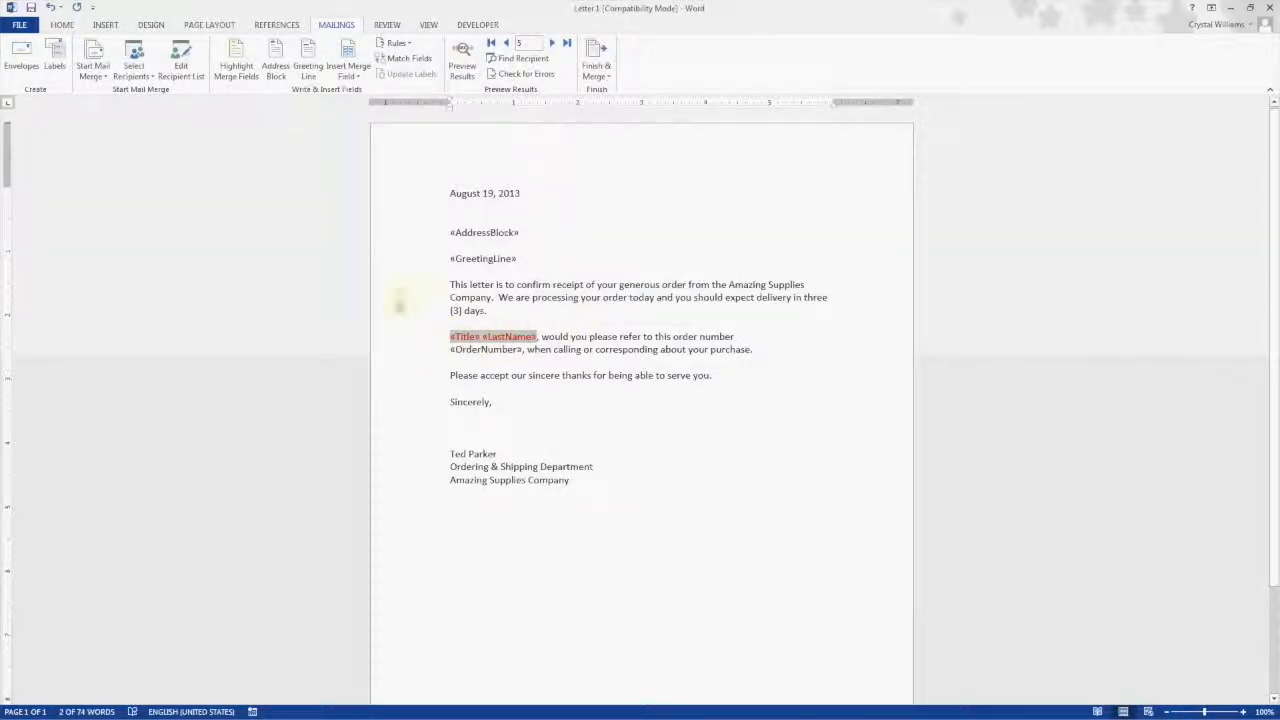
click(62, 24)
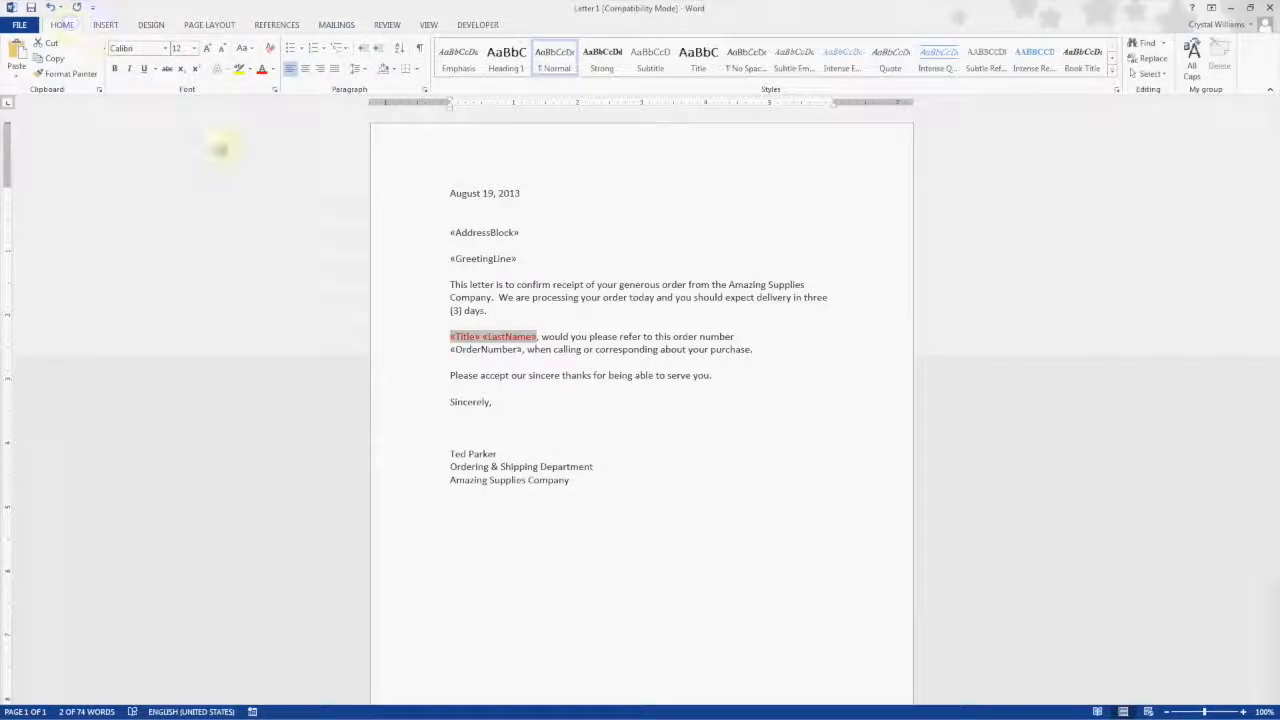
click(273, 69)
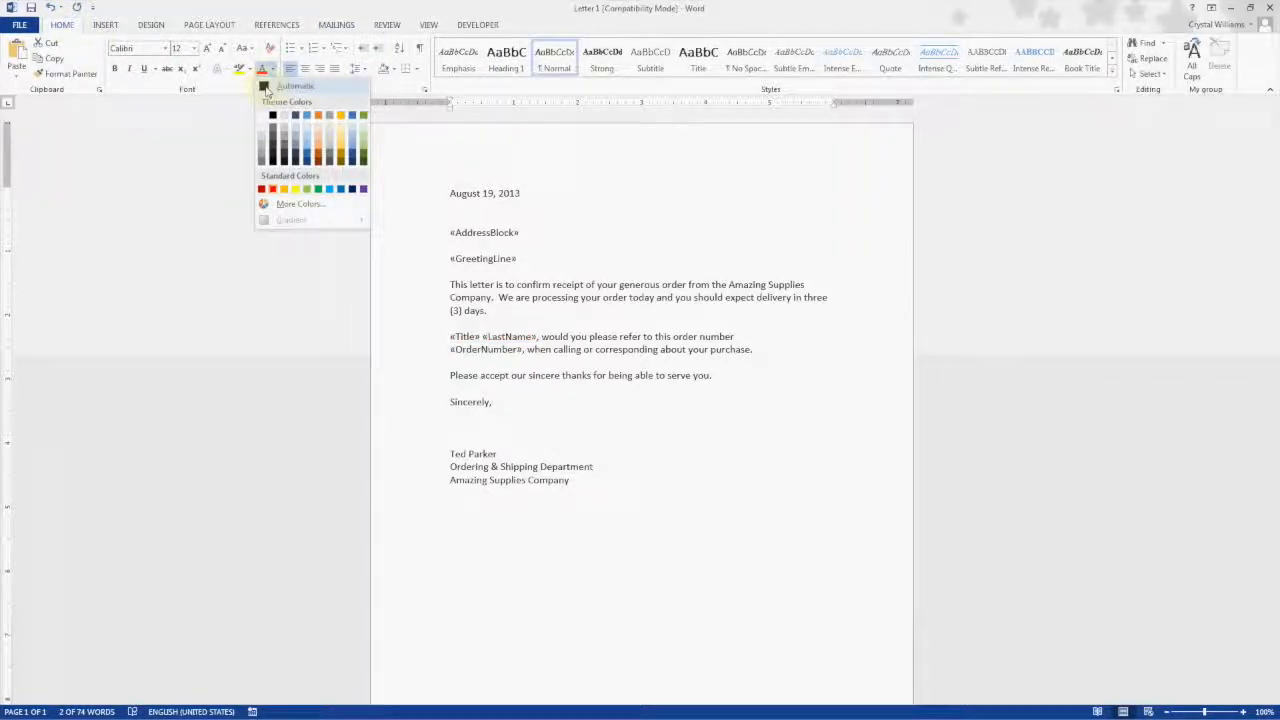
click(266, 88)
click(479, 411)
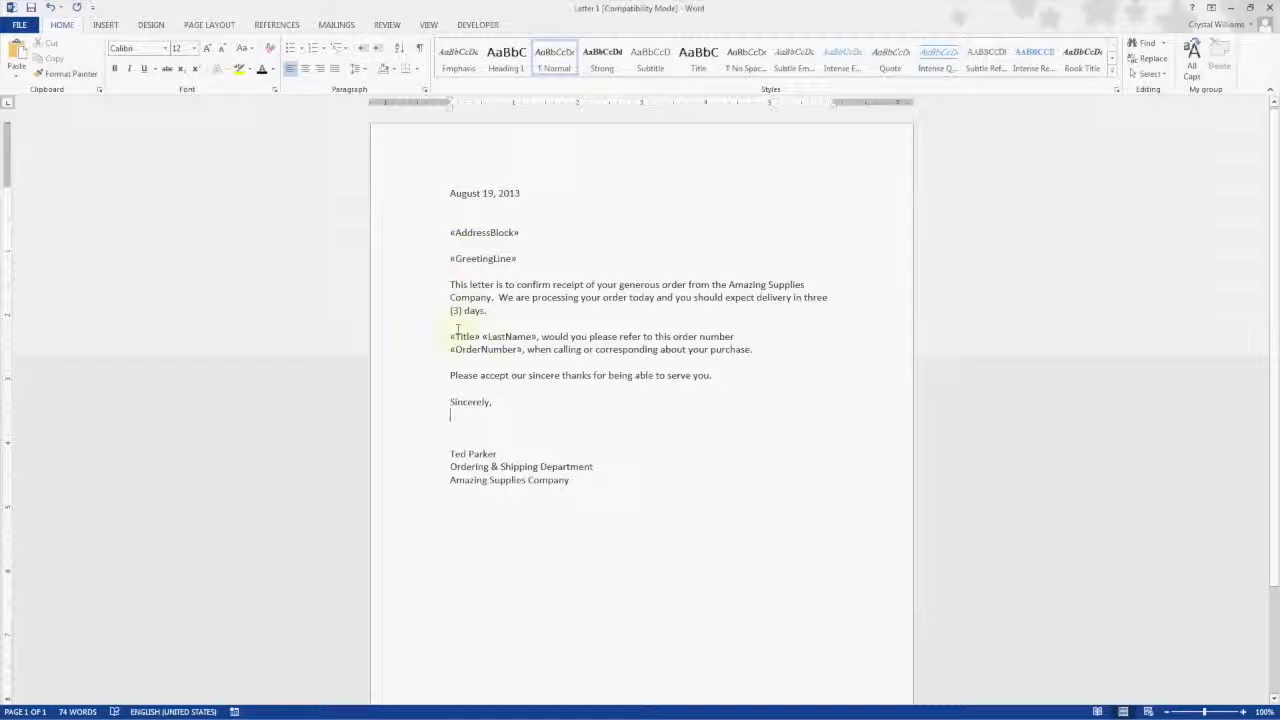
Step: Preview the merged results and step forward through several recipients
click(345, 24)
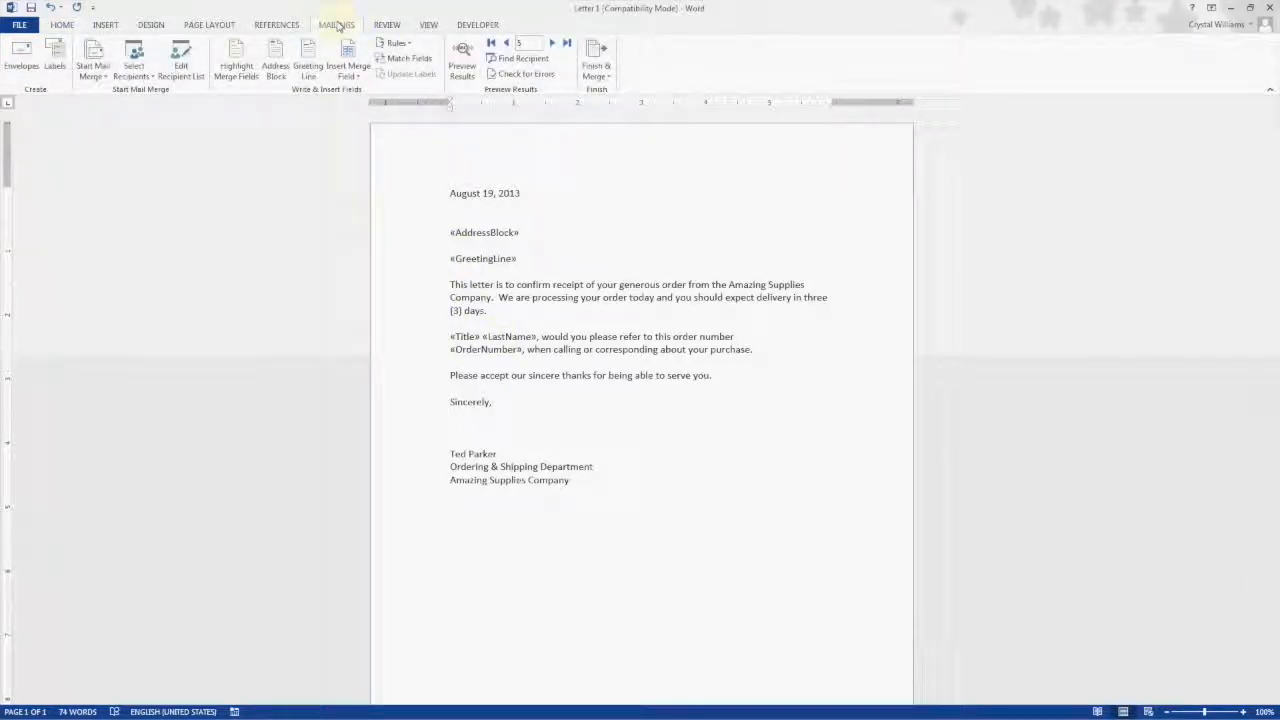
click(462, 62)
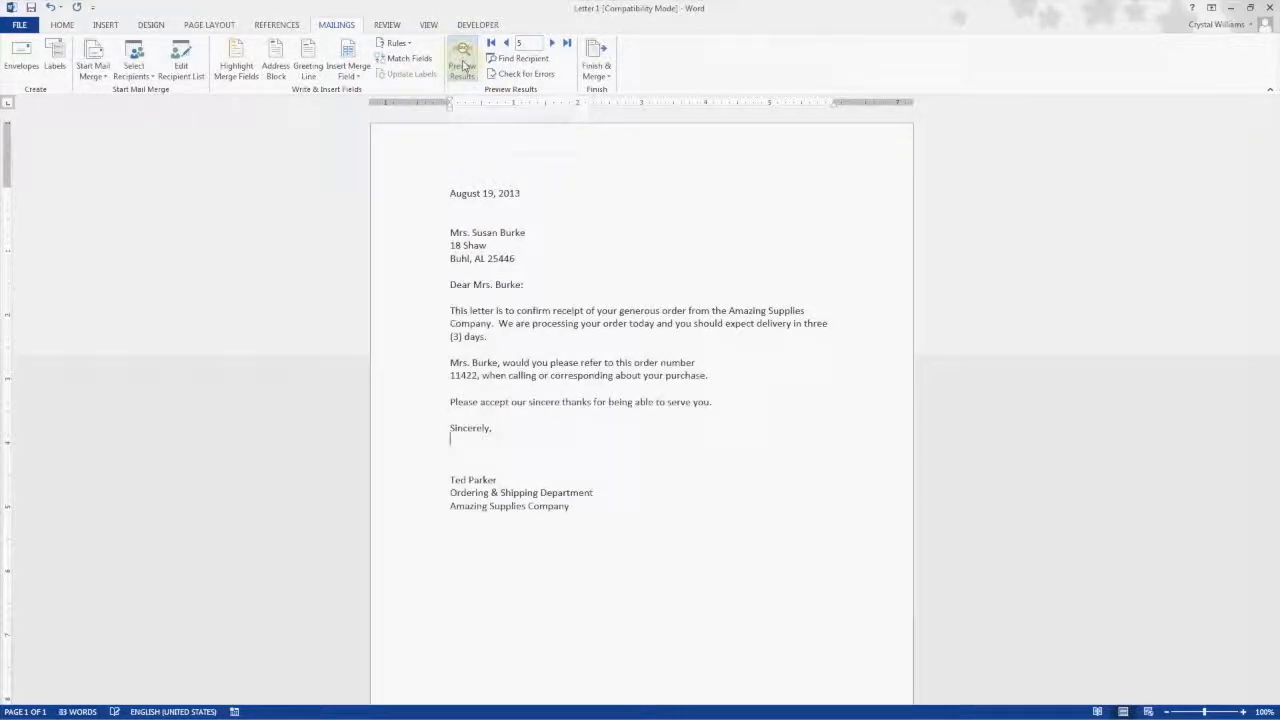
click(550, 44)
click(550, 44)
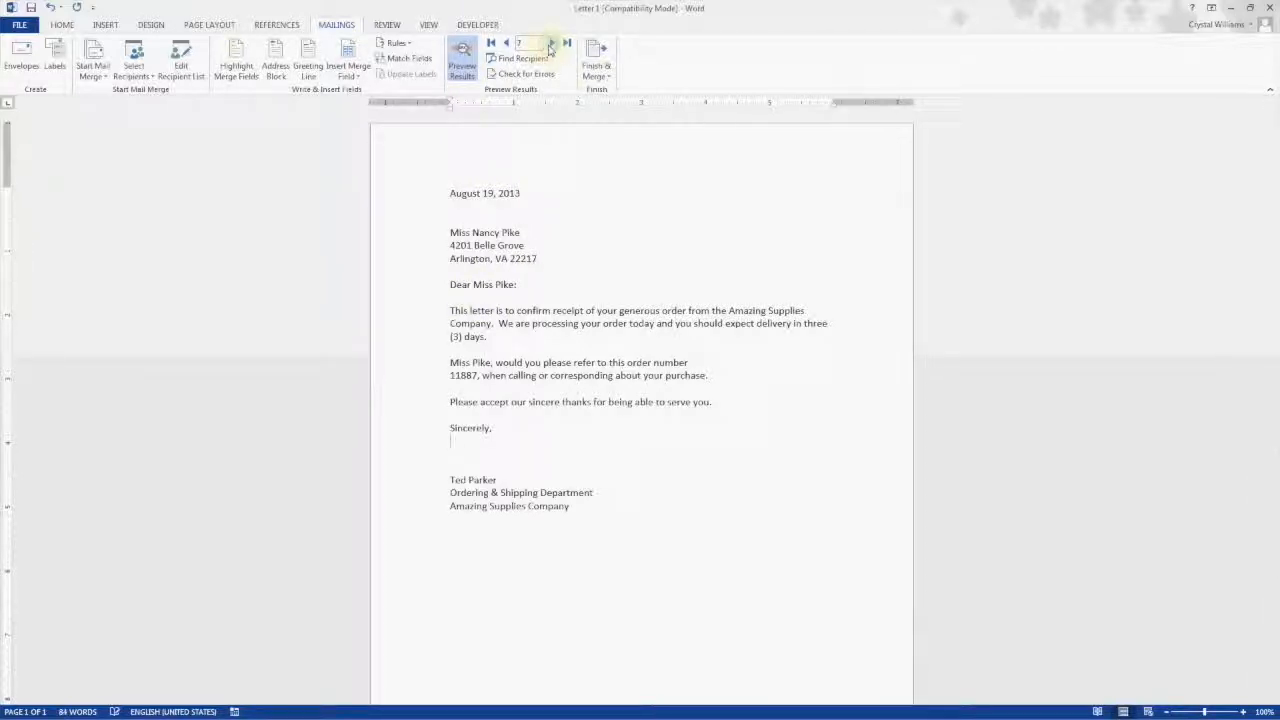
click(550, 45)
click(550, 45)
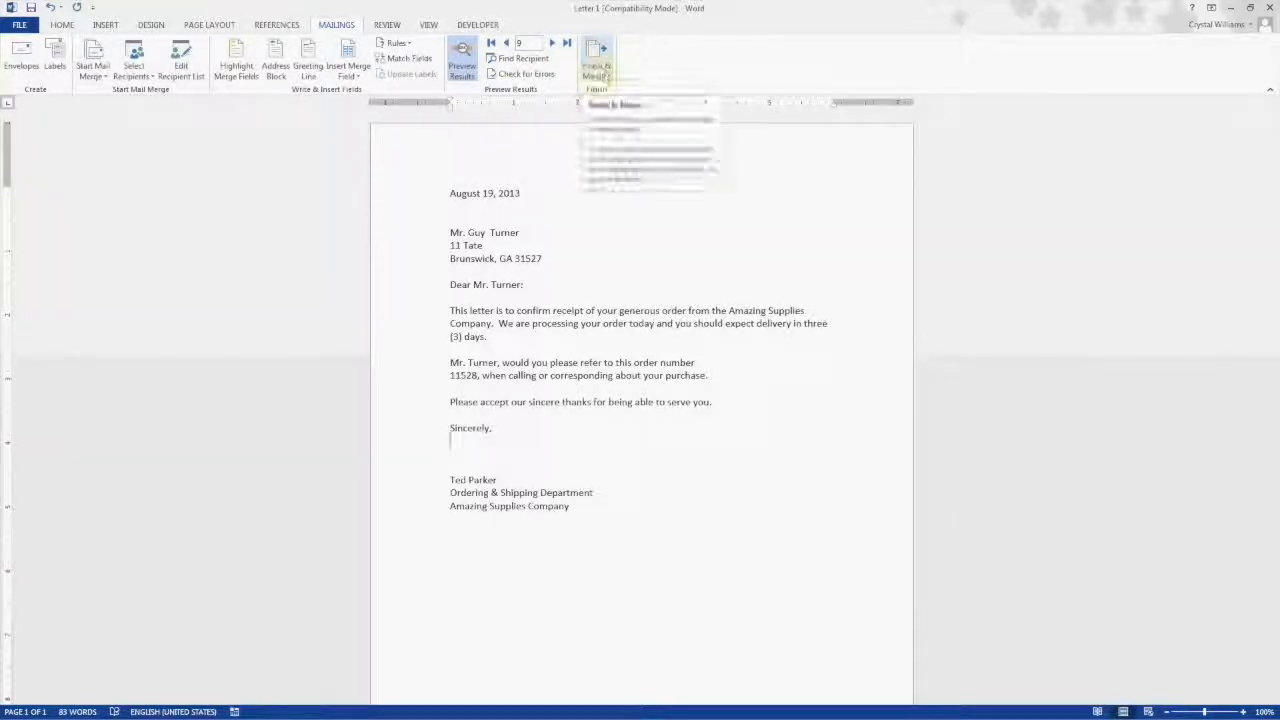
click(606, 76)
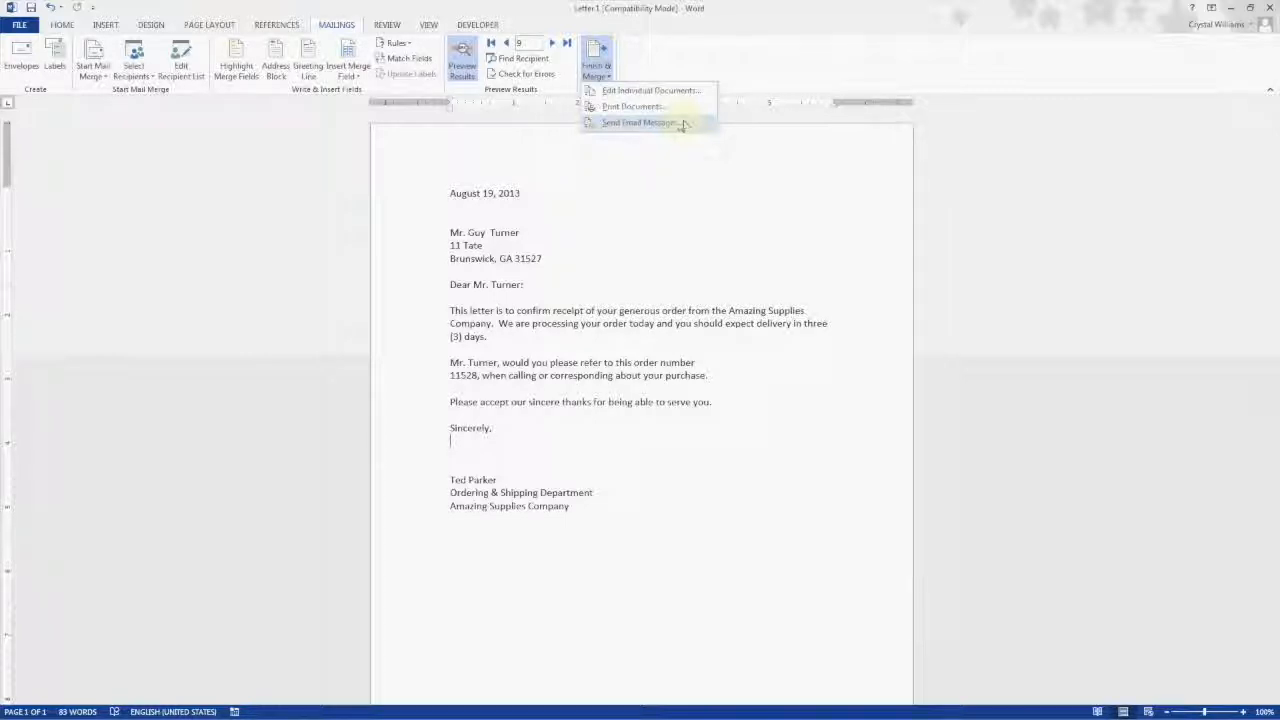
click(679, 123)
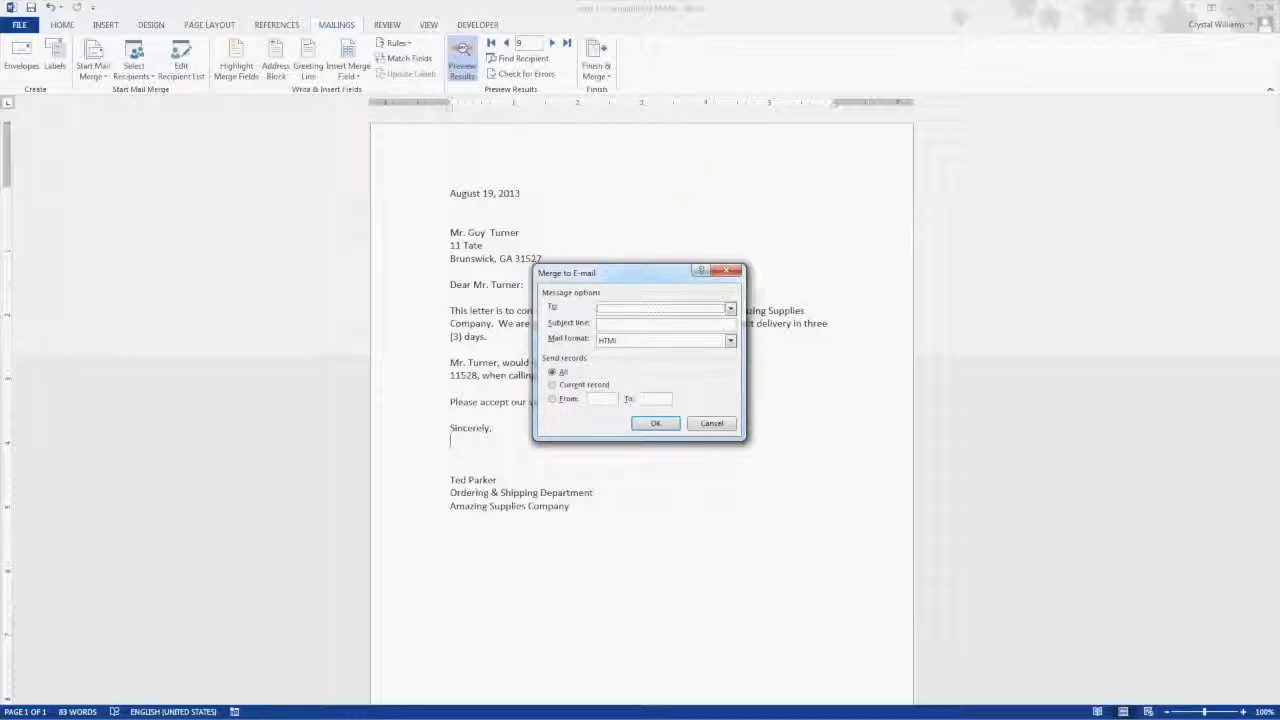
click(711, 423)
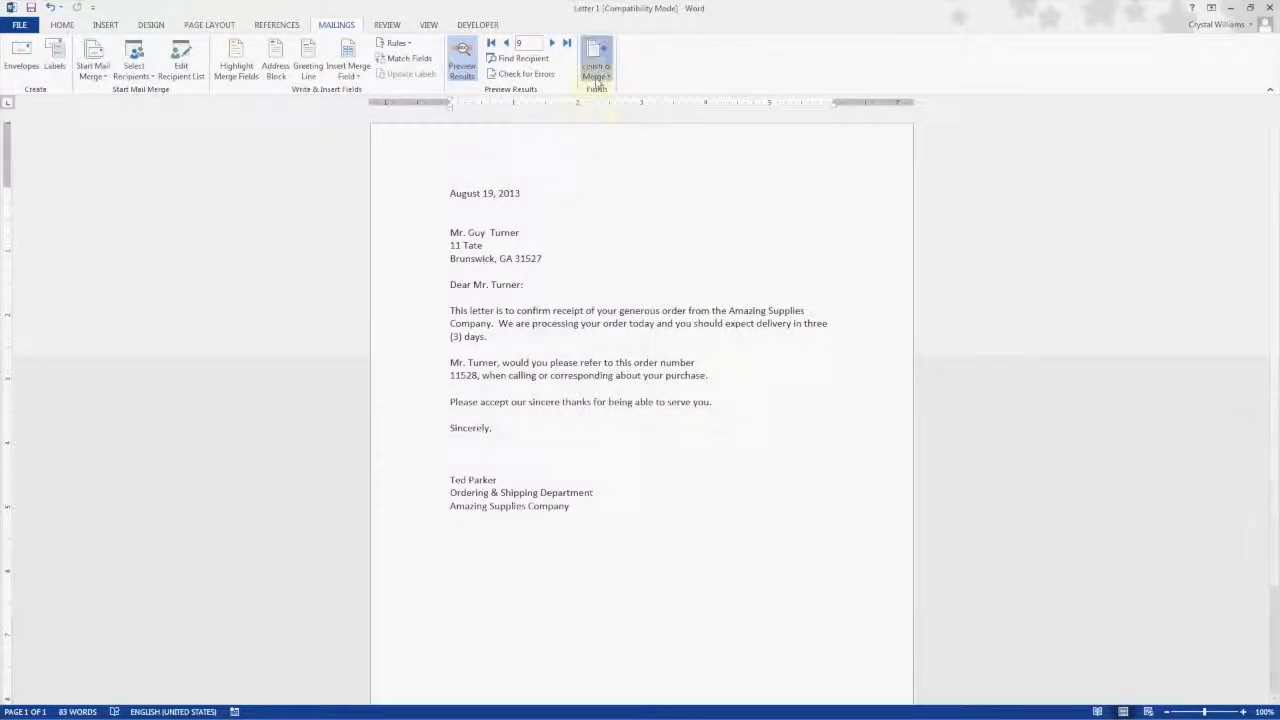
Step: Finish the merge by editing individual documents, merging all records into a new document
click(596, 68)
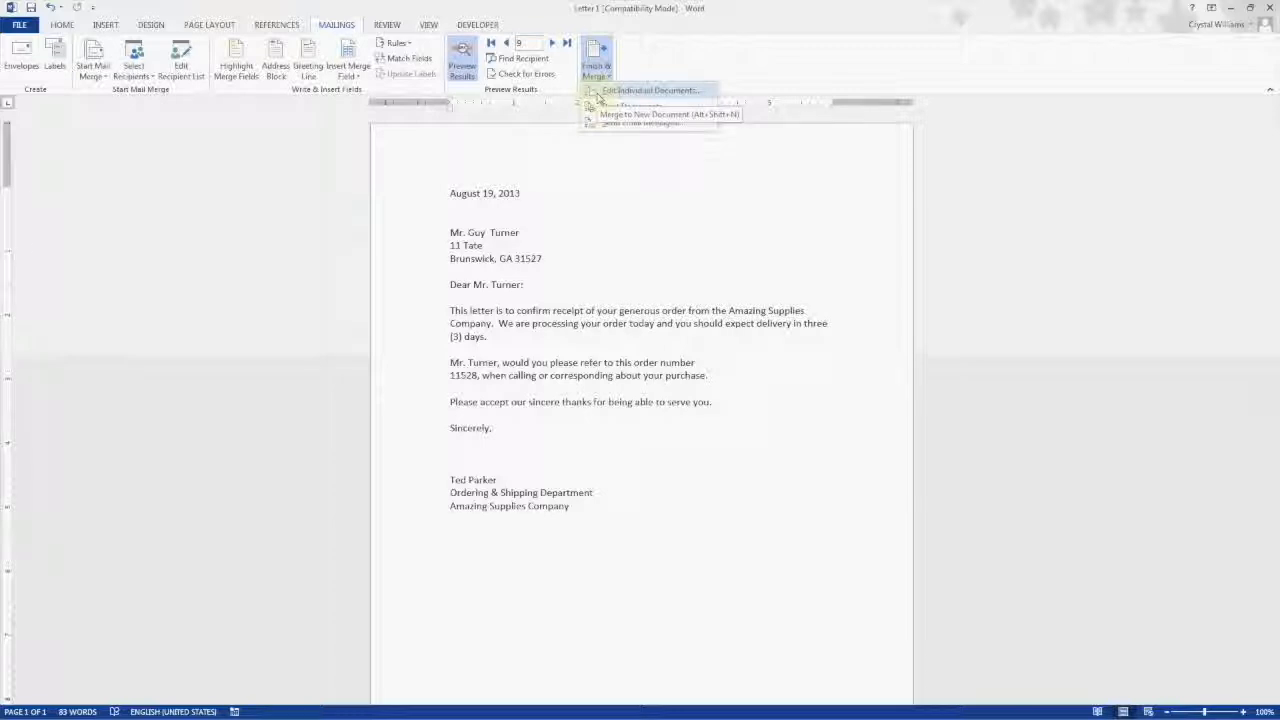
click(598, 93)
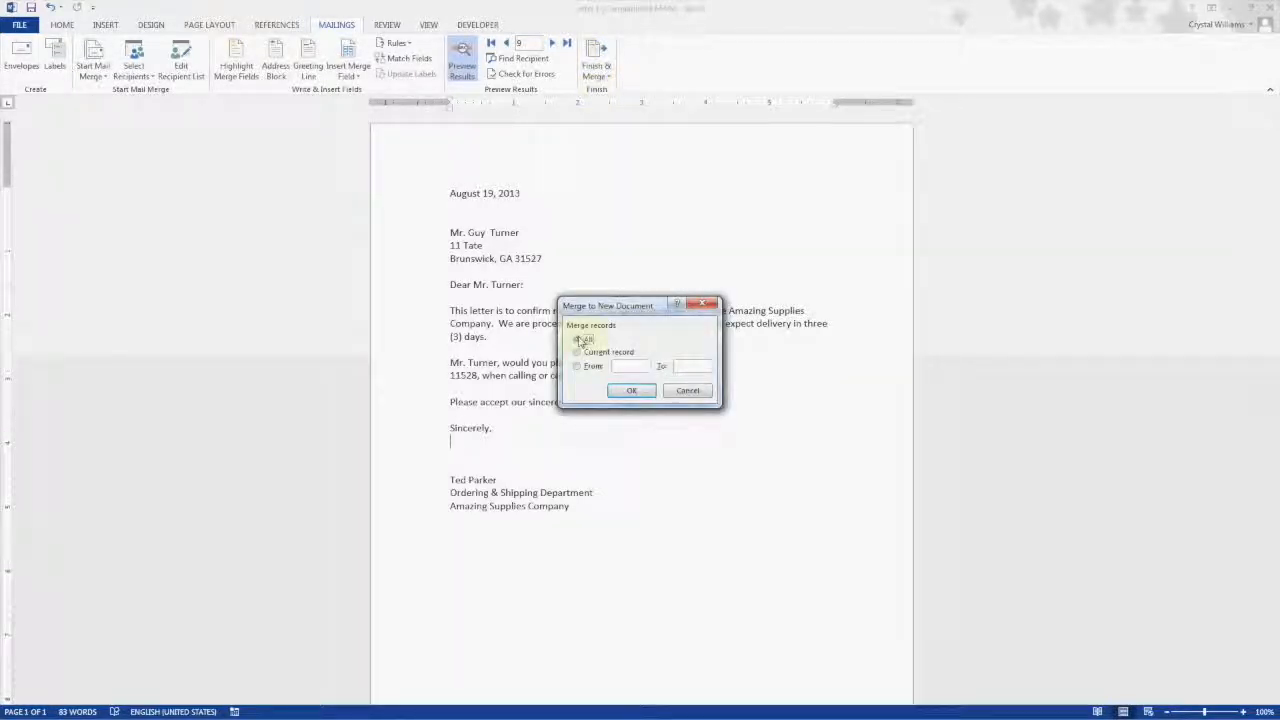
click(622, 391)
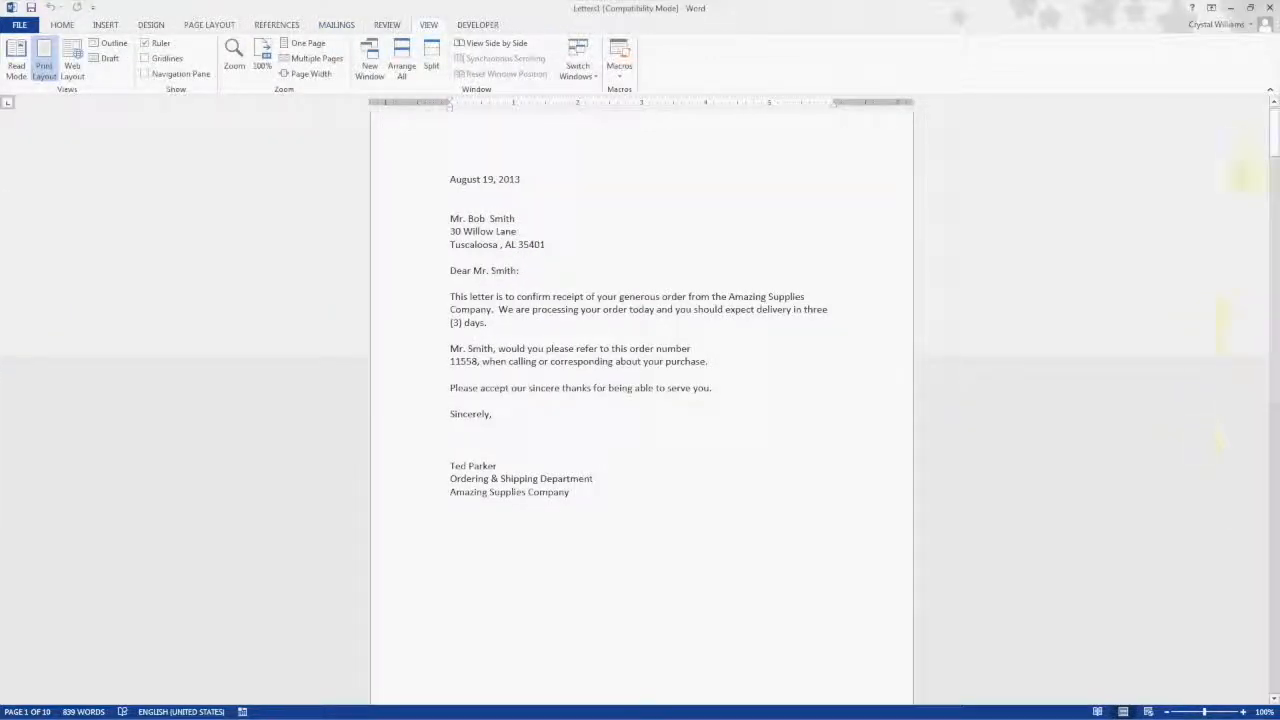
Step: Scroll through the merged letters in the new document
mouse_move(1272, 142)
mouse_down()
mouse_move(1265, 340)
mouse_move(1242, 447)
mouse_up()
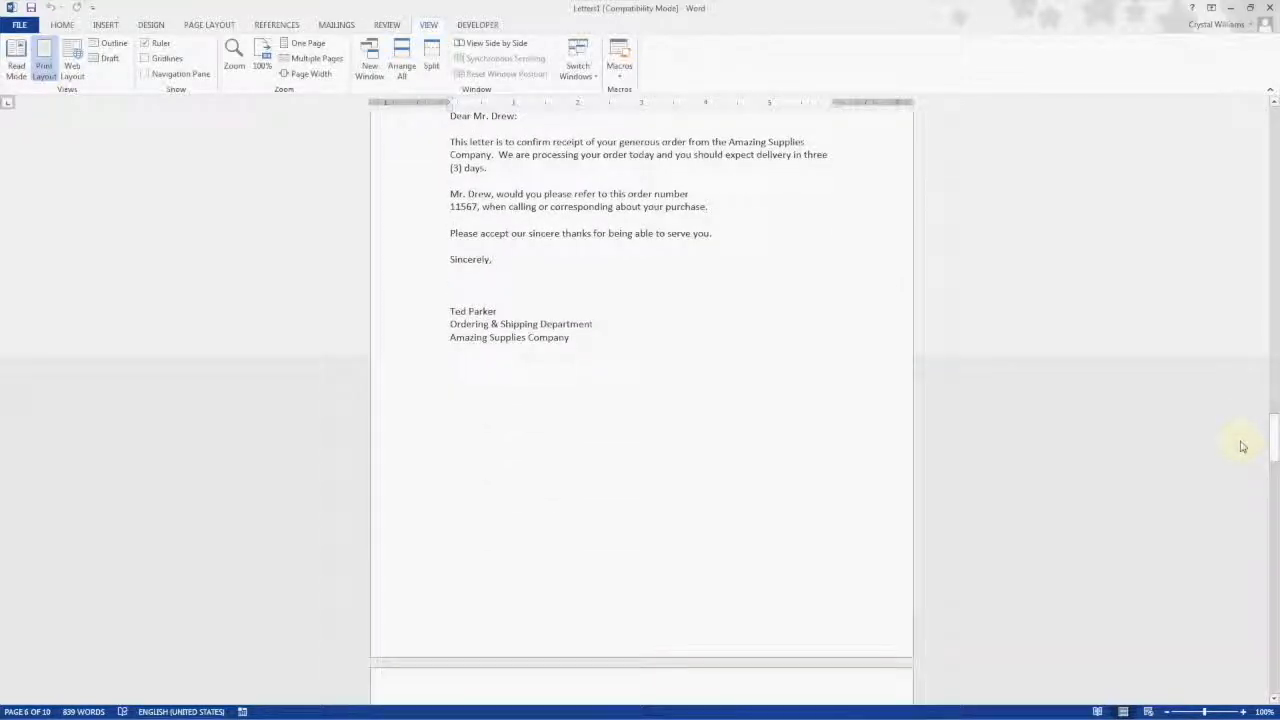
click(336, 26)
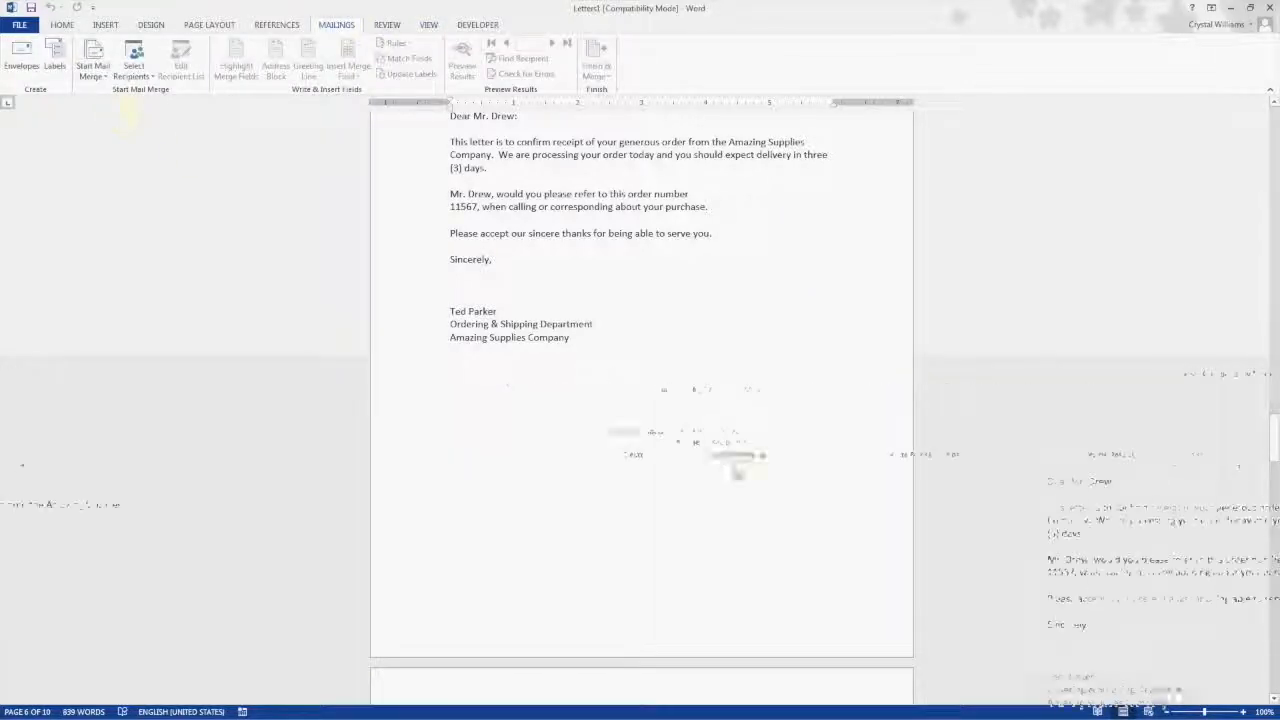